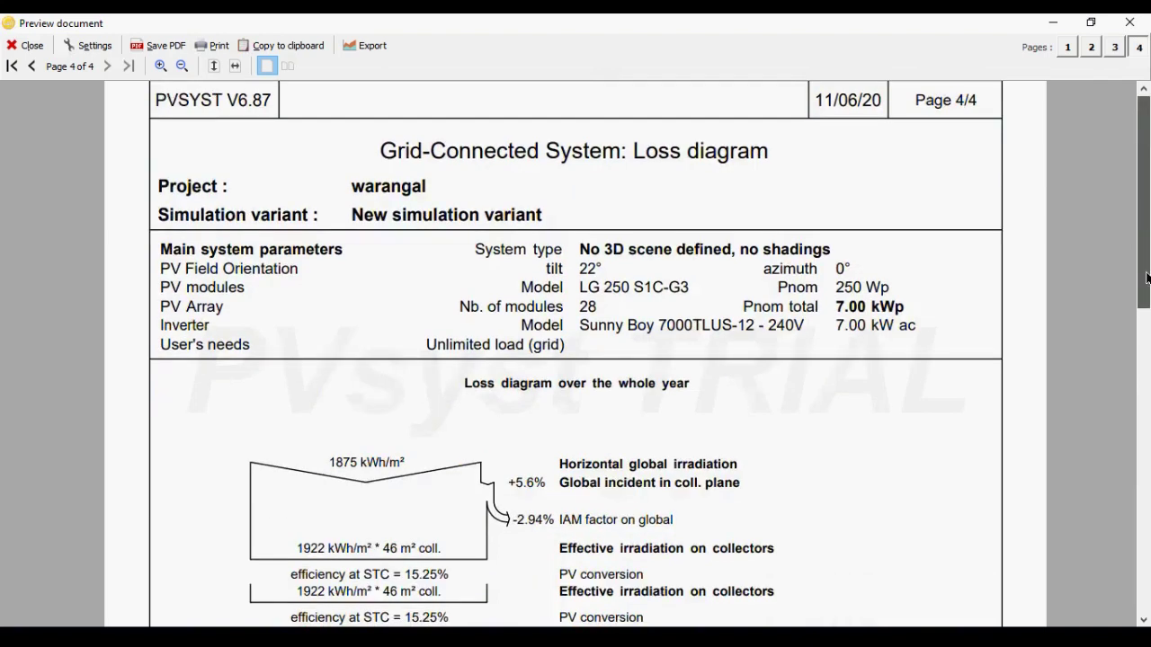
Step: Review the loss diagram on page 4 of the simulation report, then close the report preview
{"action": "scroll", "coordinate": [507, 227], "scroll_direction": "down", "scroll_amount": 3}
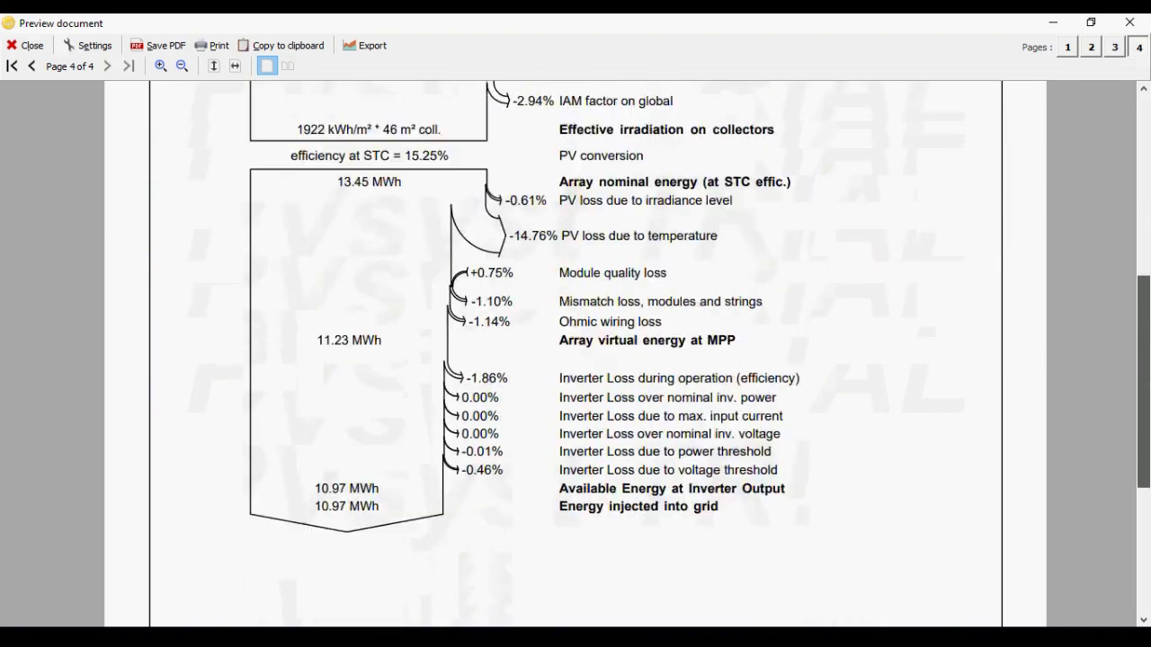
{"action": "scroll", "coordinate": [507, 226], "scroll_direction": "up", "scroll_amount": 2}
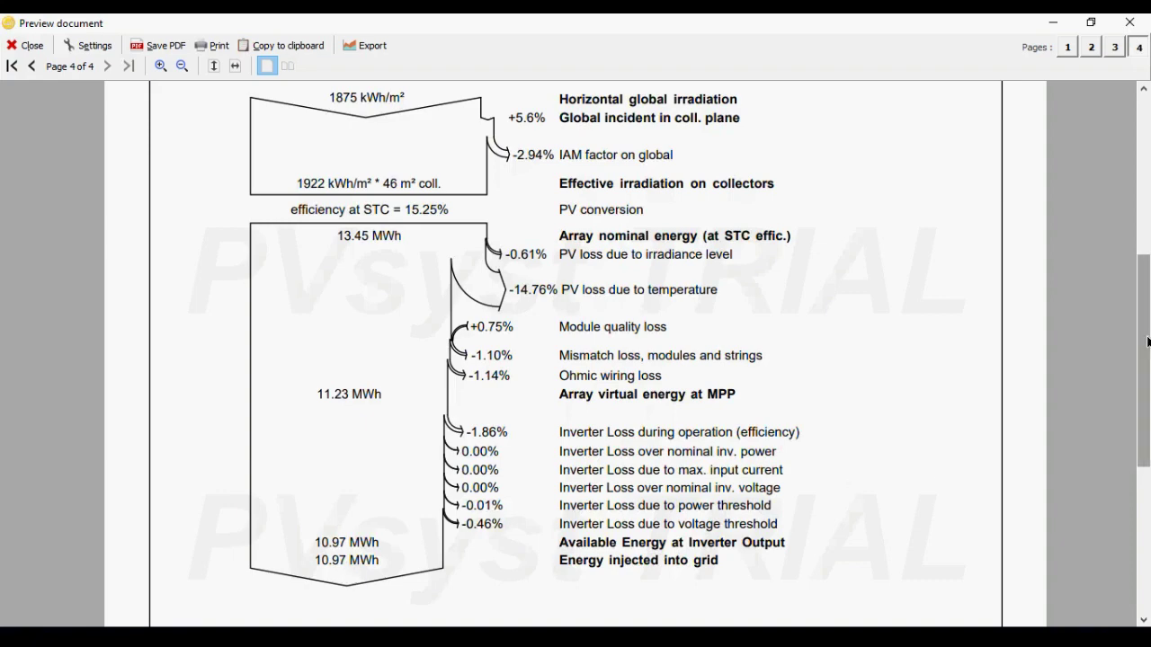
{"action": "left_click_drag", "start_coordinate": [1146, 342], "coordinate": [1150, 174]}
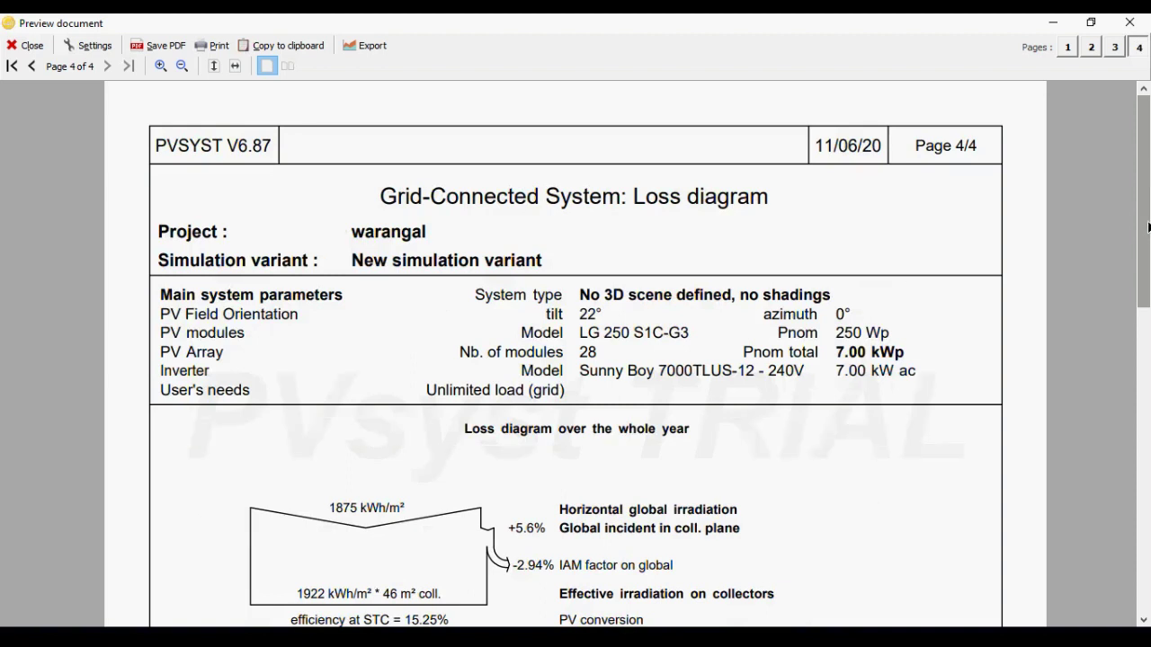
{"action": "left_click", "coordinate": [1050, 22]}
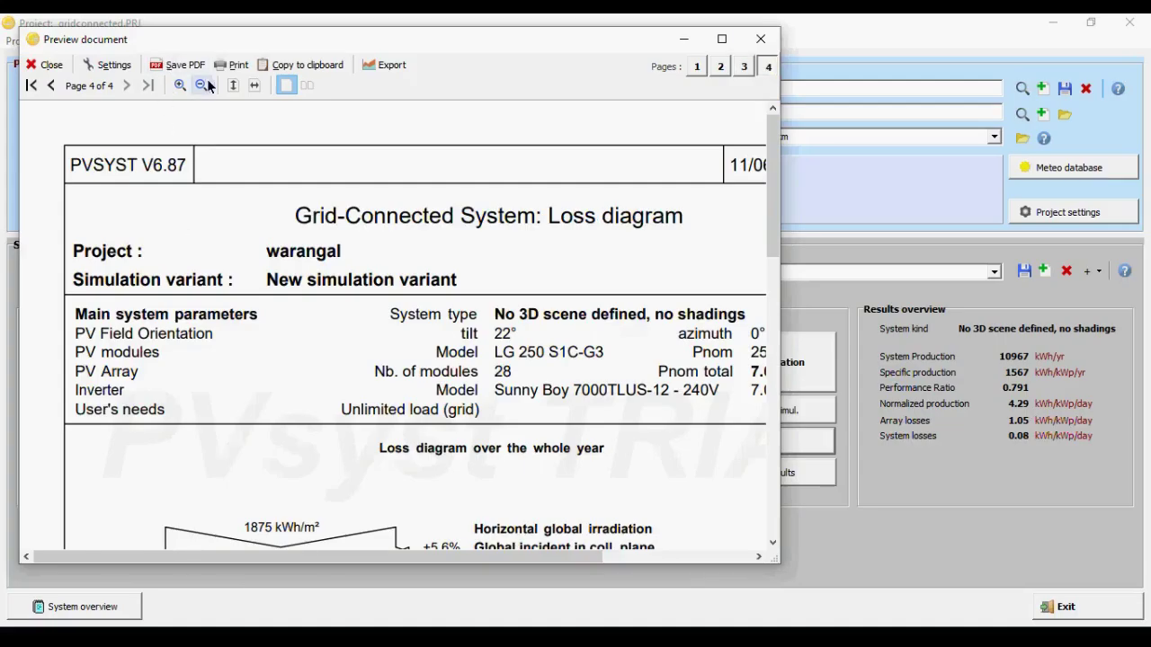
{"action": "left_click", "coordinate": [757, 40]}
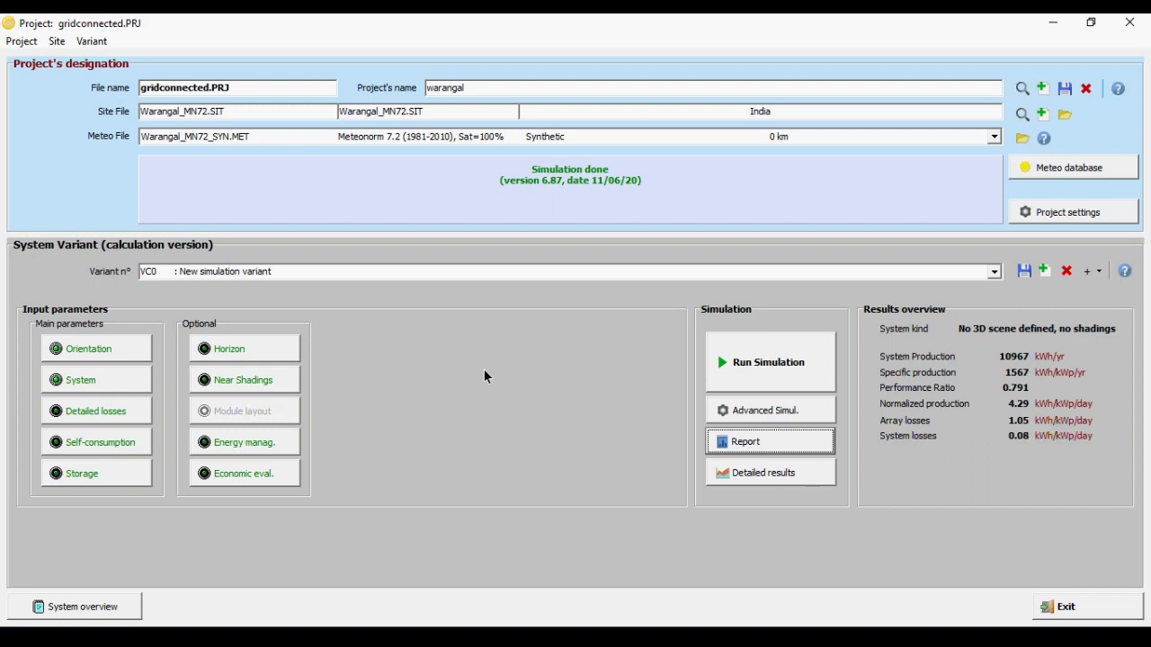
Step: Open the variant's system definition and inspect the basic data of the LG 250 S1C-G3 PV module
{"action": "left_click", "coordinate": [109, 380]}
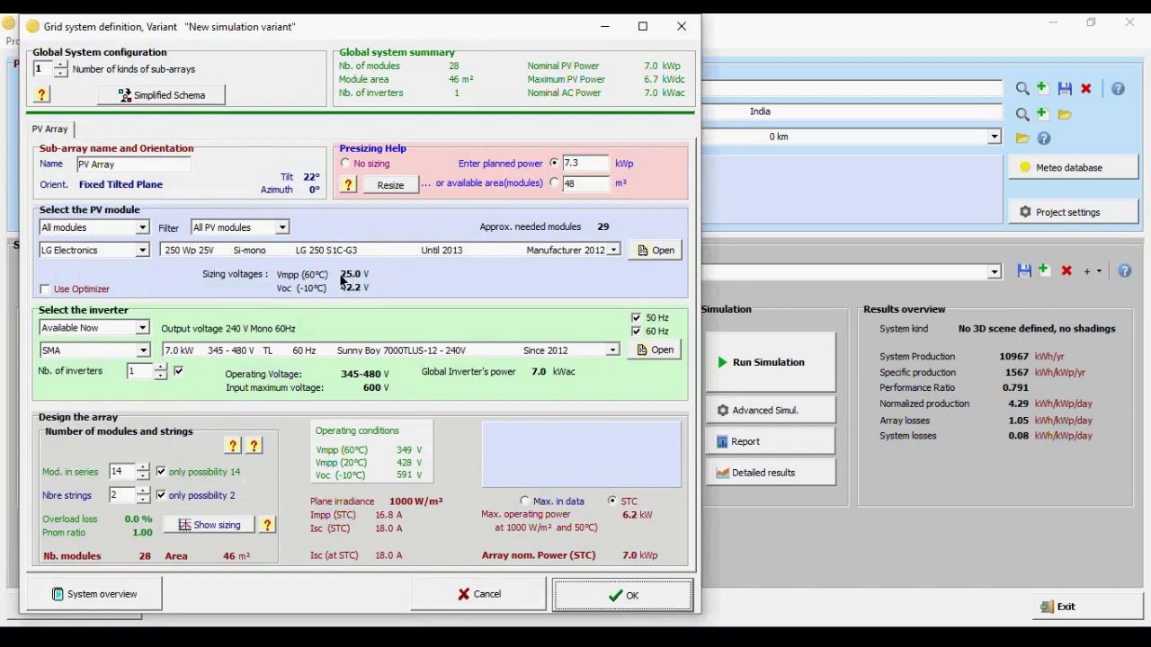
{"action": "left_click", "coordinate": [654, 252]}
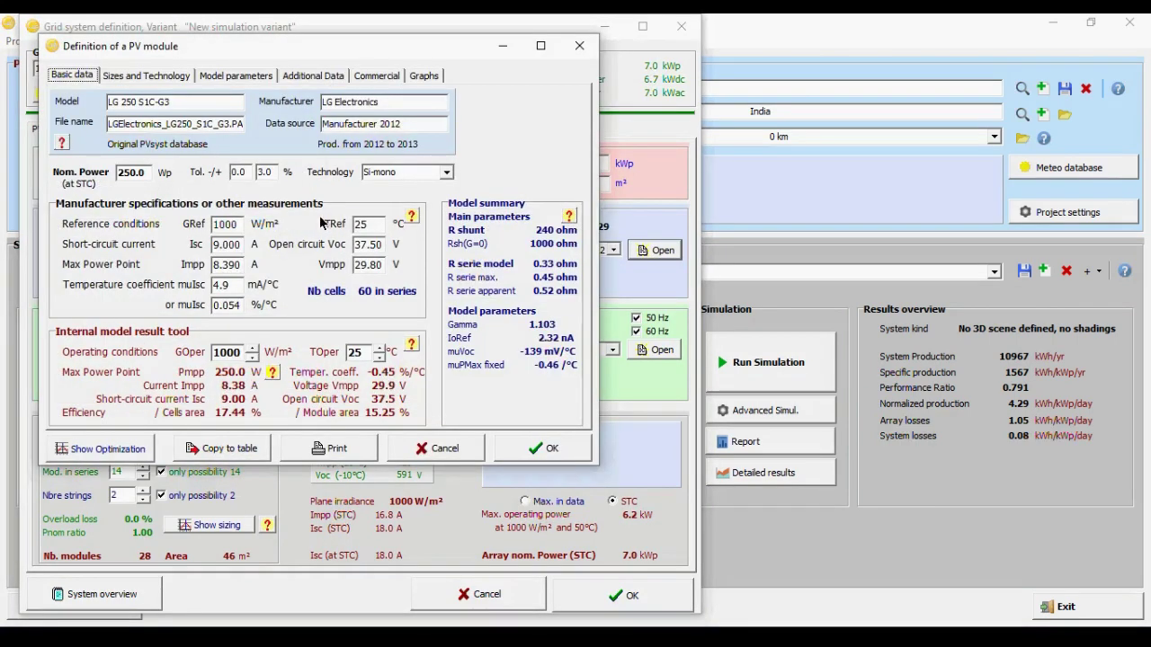
{"action": "left_click", "coordinate": [538, 447]}
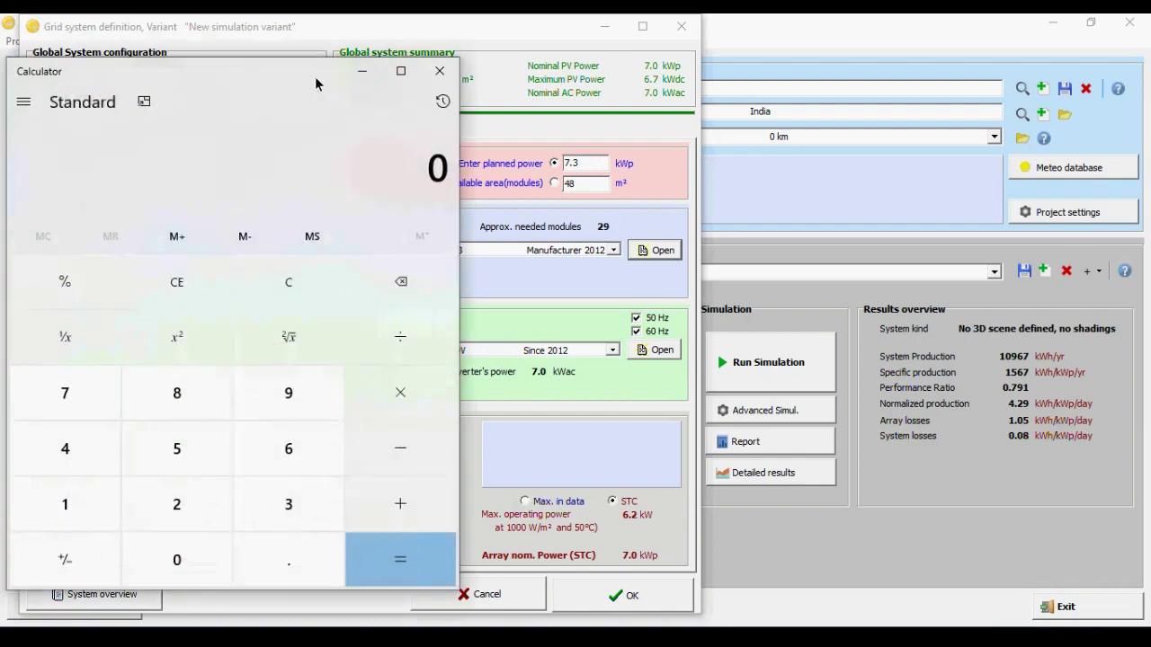
Step: Switch to Calculator and multiply the 14 modules in series by the 25 V module voltage
{"action": "left_click_drag", "start_coordinate": [295, 75], "coordinate": [823, 40]}
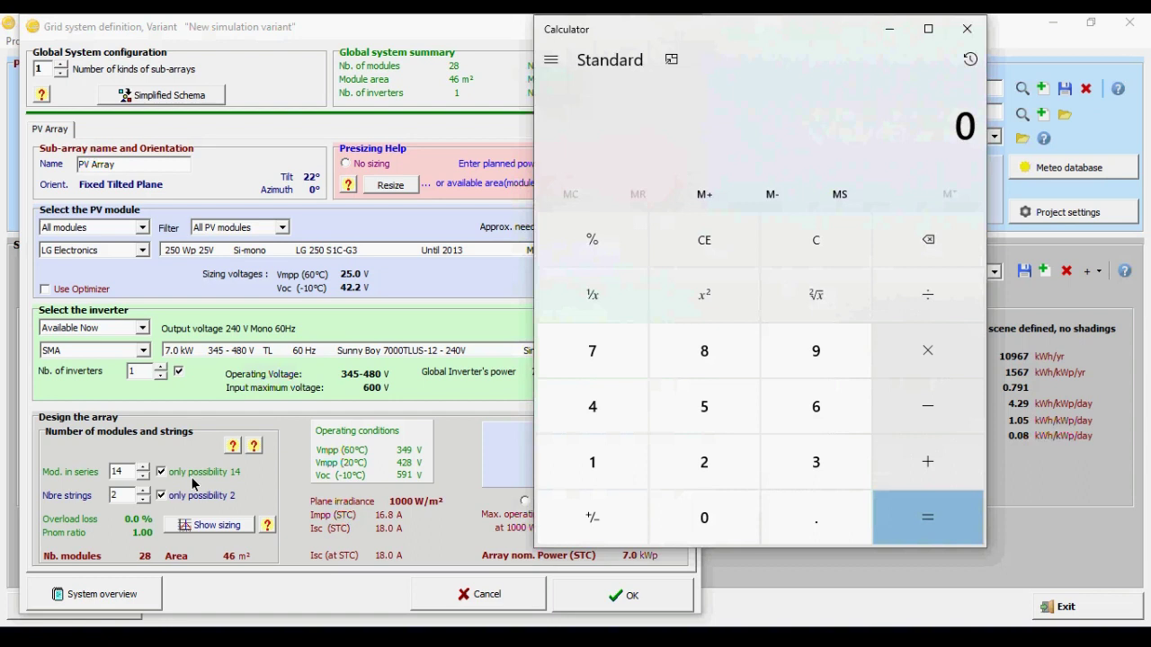
{"action": "left_click", "coordinate": [598, 464]}
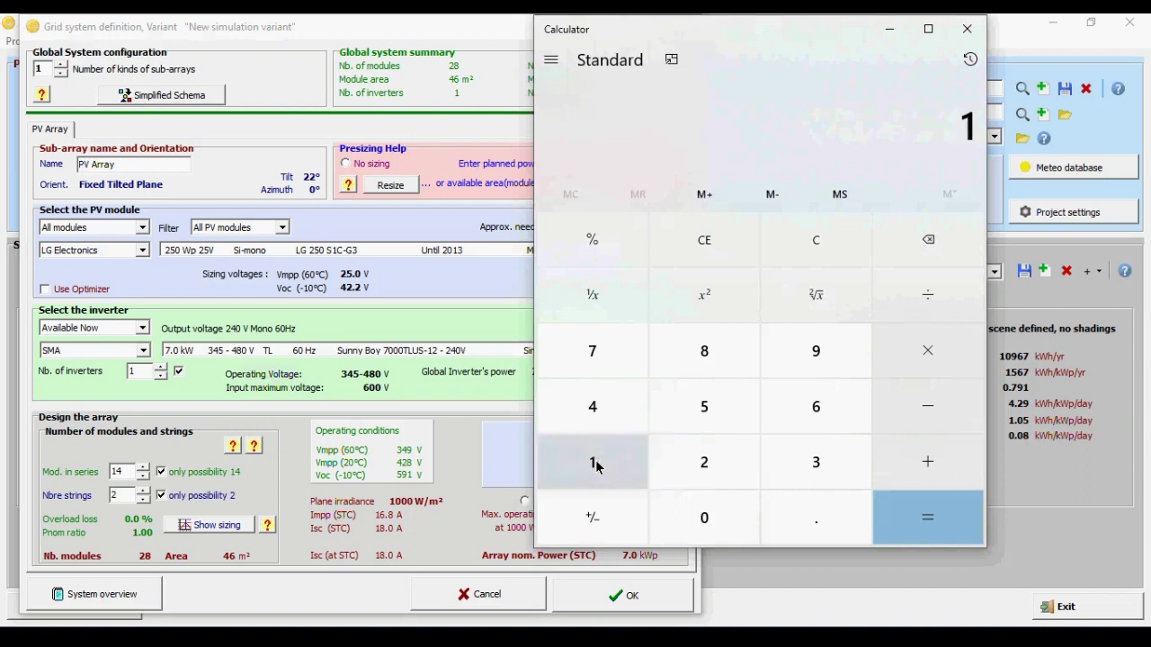
{"action": "left_click", "coordinate": [594, 412]}
{"action": "left_click", "coordinate": [915, 366]}
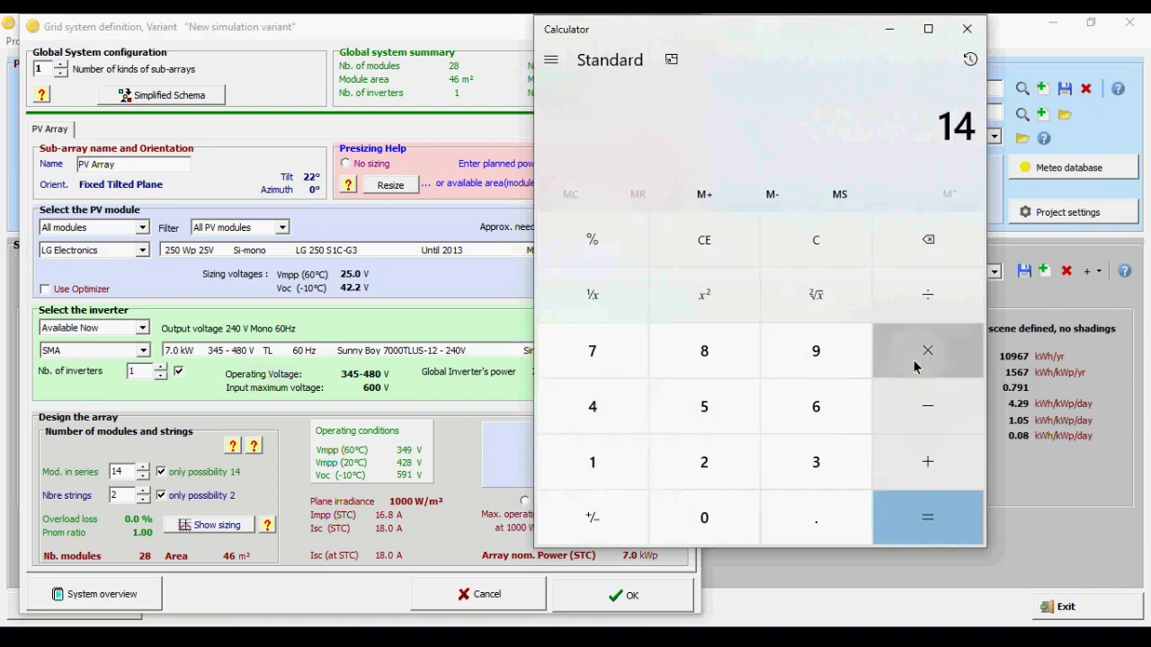
{"action": "left_click", "coordinate": [696, 465]}
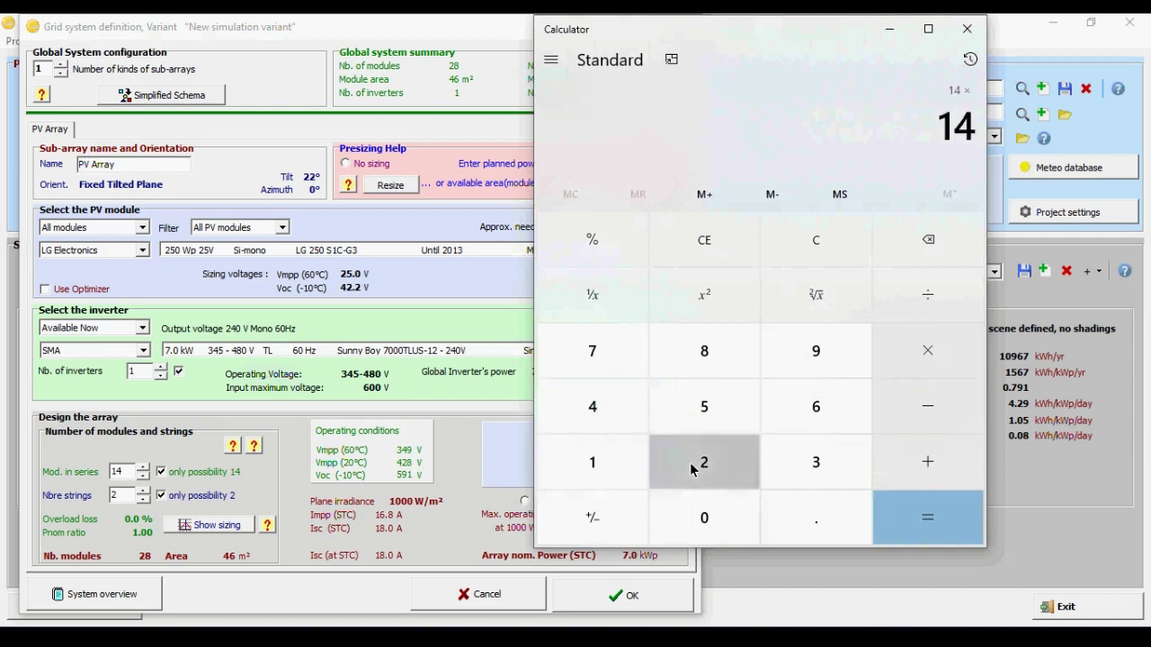
{"action": "left_click", "coordinate": [705, 414]}
{"action": "left_click", "coordinate": [918, 534]}
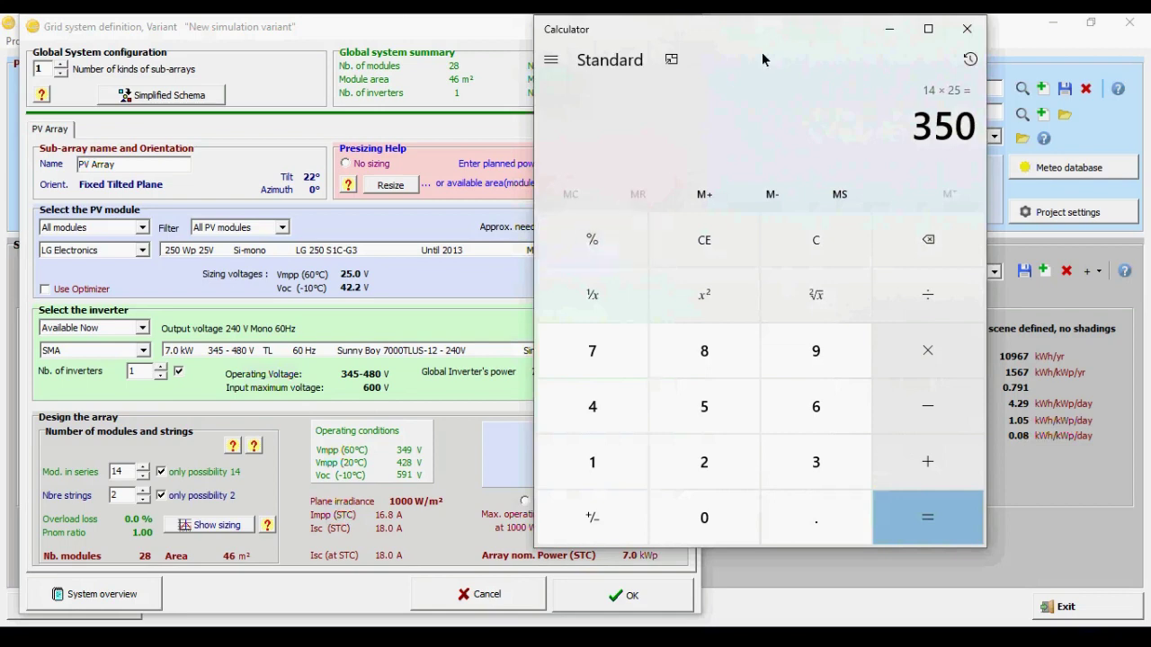
{"action": "left_click", "coordinate": [889, 29]}
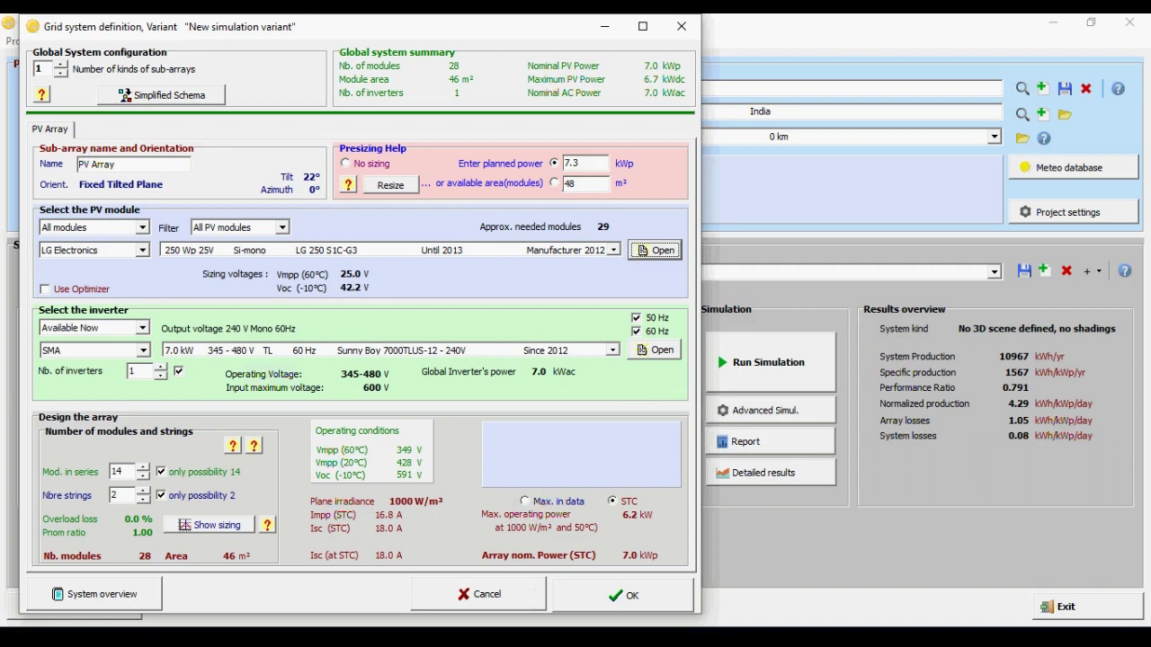
Step: Accept the grid system definition and exit the gridconnected project
{"action": "left_click", "coordinate": [528, 589]}
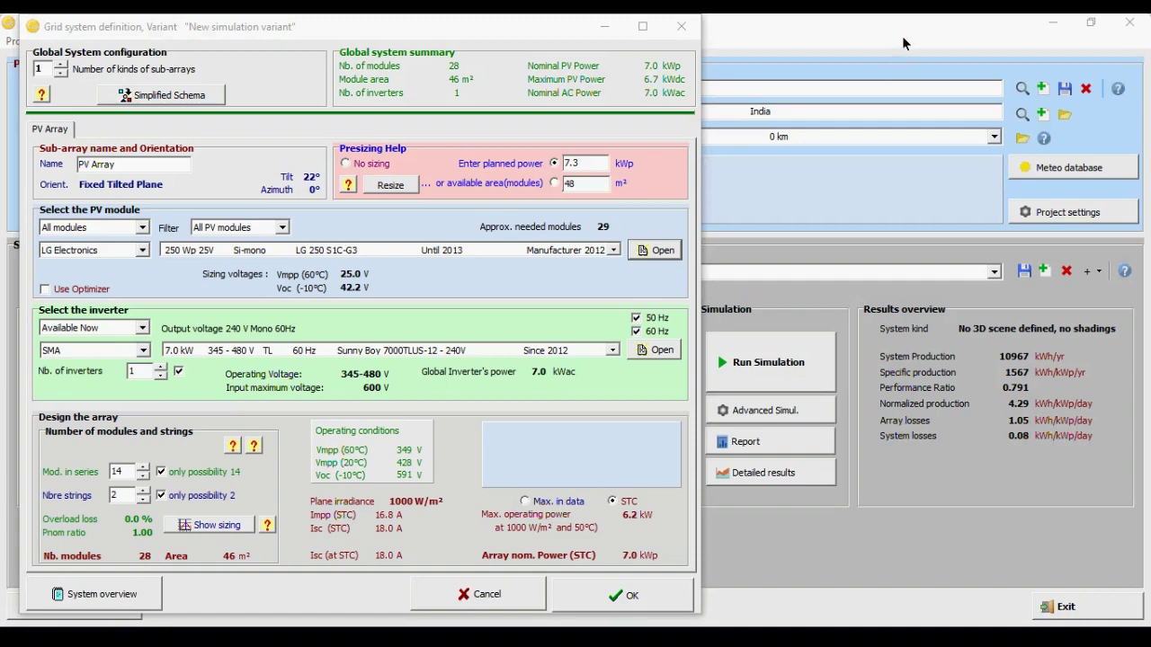
{"action": "left_click", "coordinate": [631, 593]}
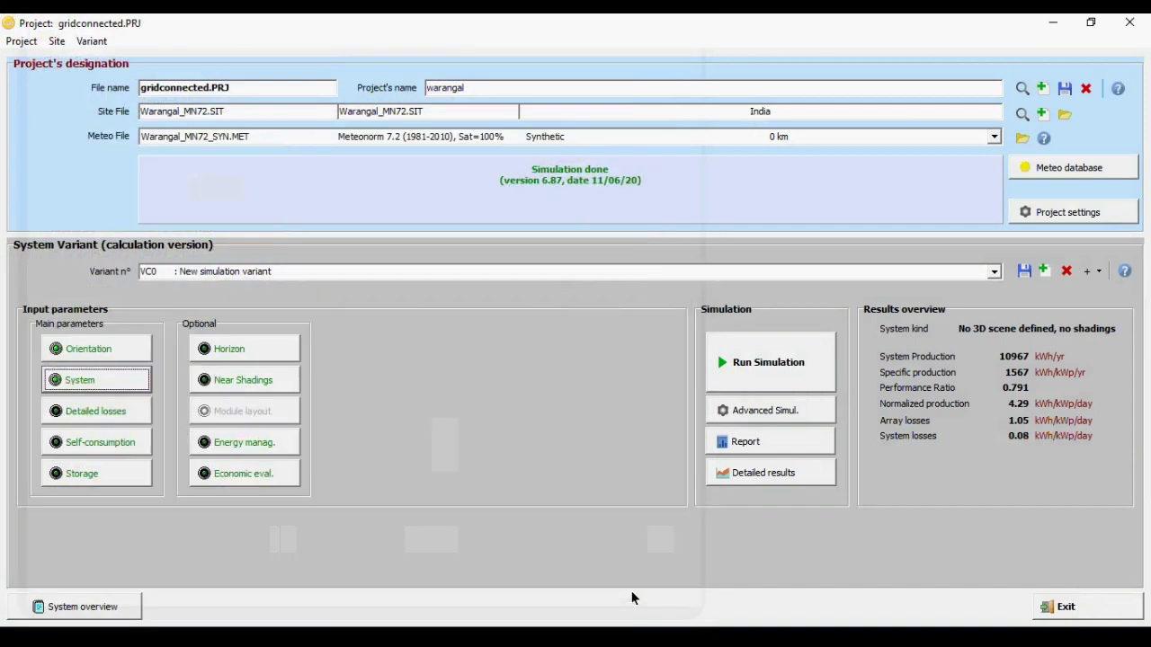
{"action": "left_click", "coordinate": [1088, 610]}
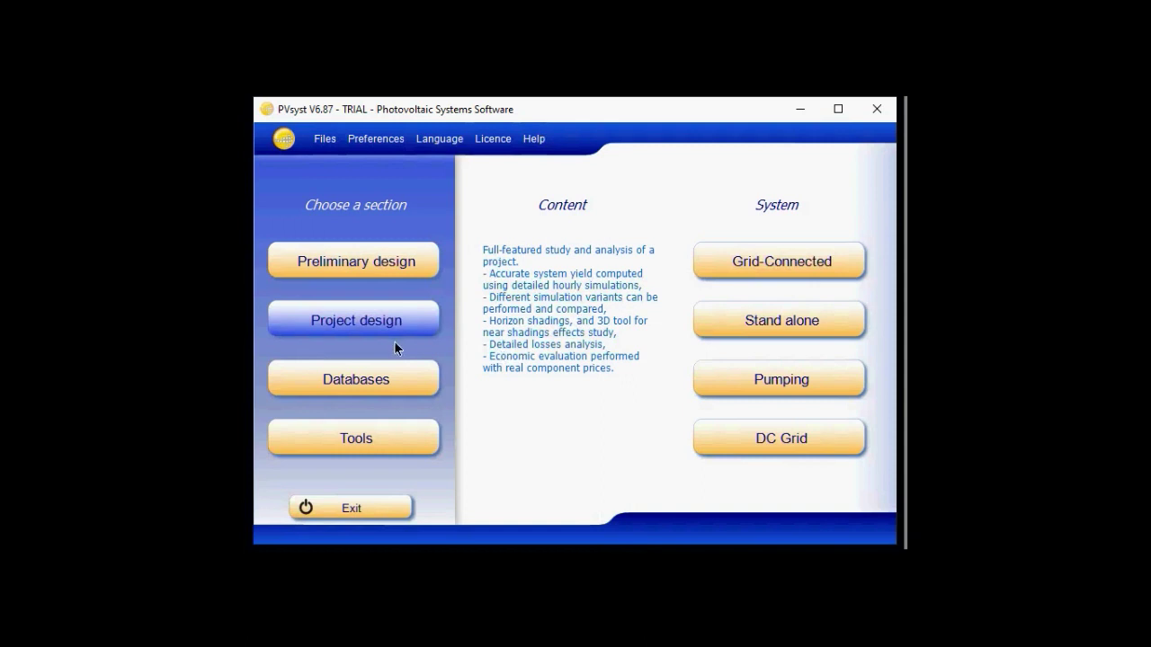
Step: Open the grid-connected project design and start a new project
{"action": "left_click", "coordinate": [756, 265]}
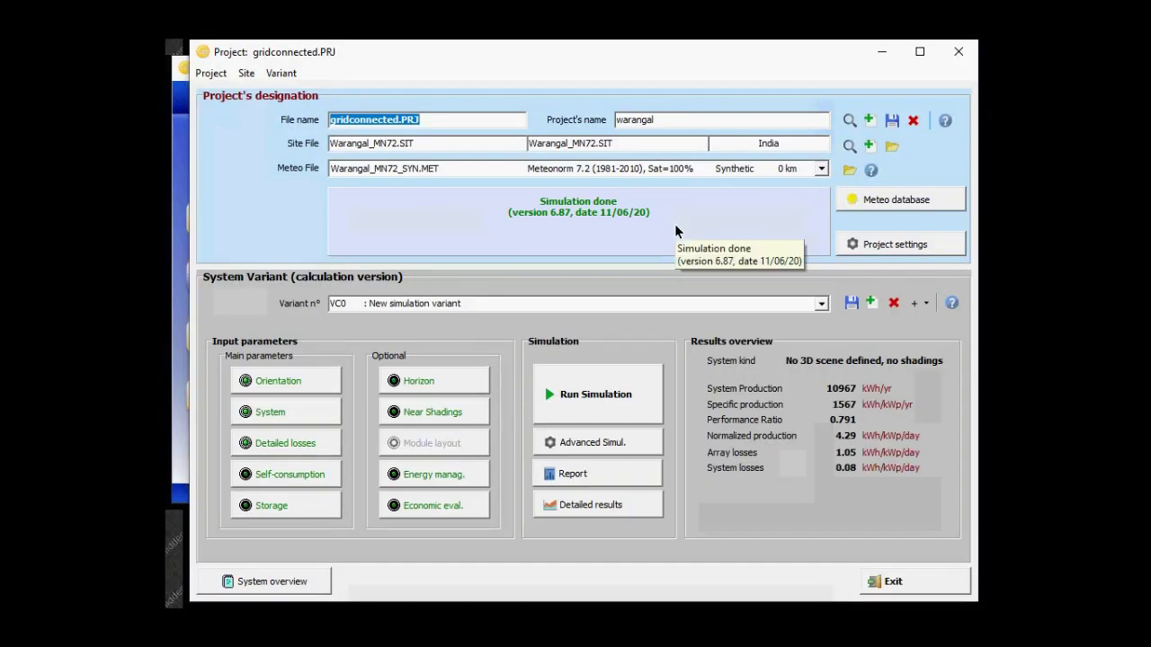
{"action": "left_click", "coordinate": [868, 120]}
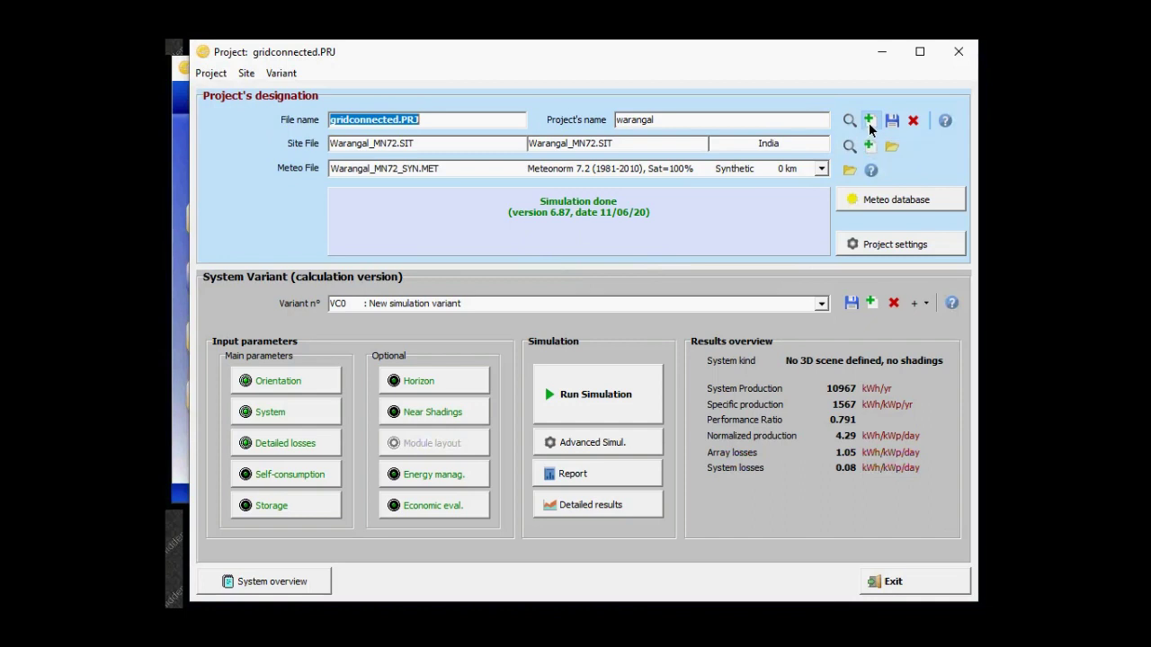
{"action": "left_click", "coordinate": [868, 122]}
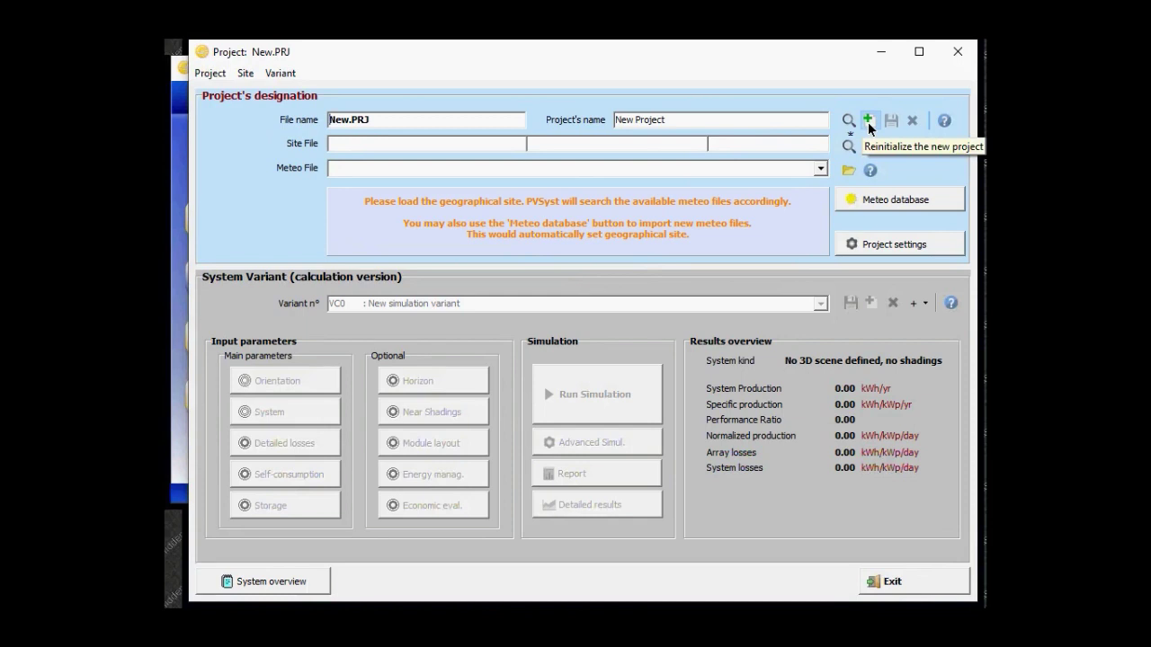
Step: Set the new project's file name to 100kWp
{"action": "key", "text": "Delete"}
{"action": "key", "text": "Delete"}
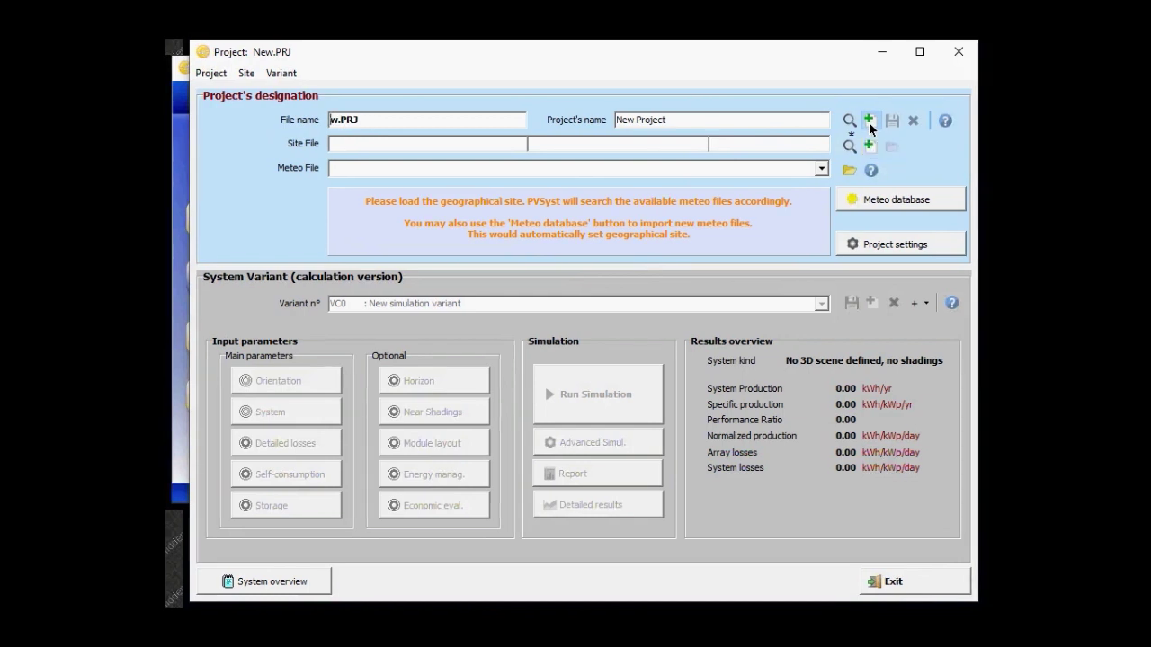
{"action": "type", "text": "100kw"}
{"action": "key", "text": "Return"}
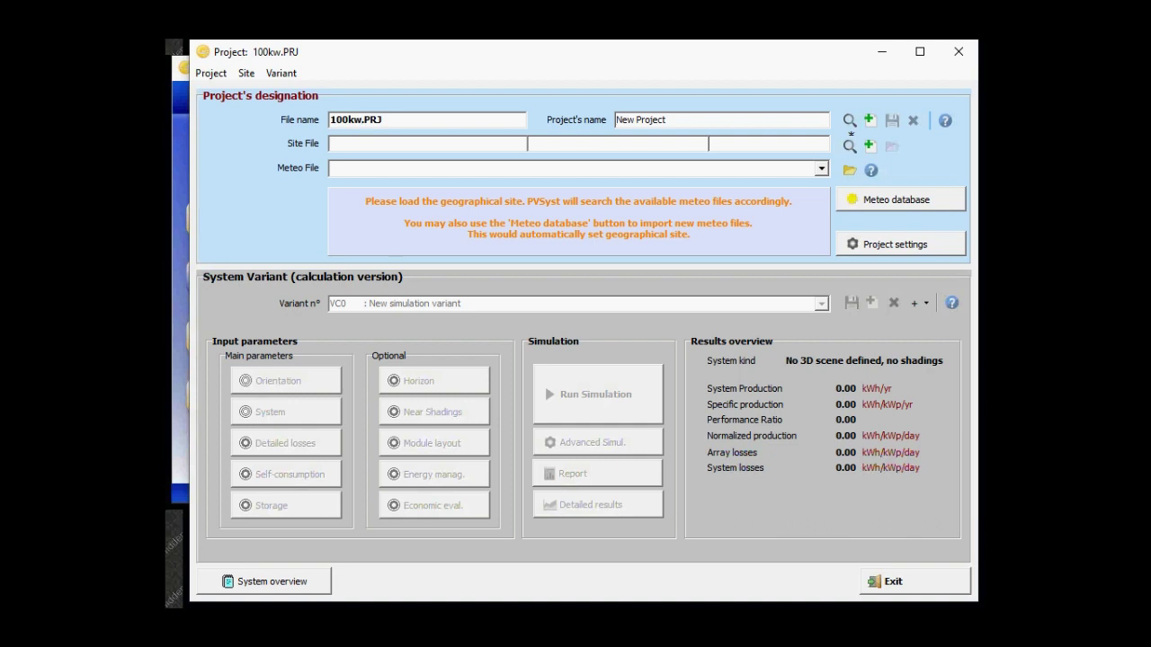
{"action": "left_click", "coordinate": [353, 119]}
{"action": "key", "text": "Delete"}
{"action": "type", "text": "Wp"}
Step: Replace the default project name with warangal
{"action": "key", "text": "BackSpace"}
{"action": "key", "text": "BackSpace"}
{"action": "key", "text": "BackSpace"}
{"action": "key", "text": "BackSpace"}
{"action": "key", "text": "BackSpace"}
{"action": "key", "text": "BackSpace"}
{"action": "key", "text": "BackSpace"}
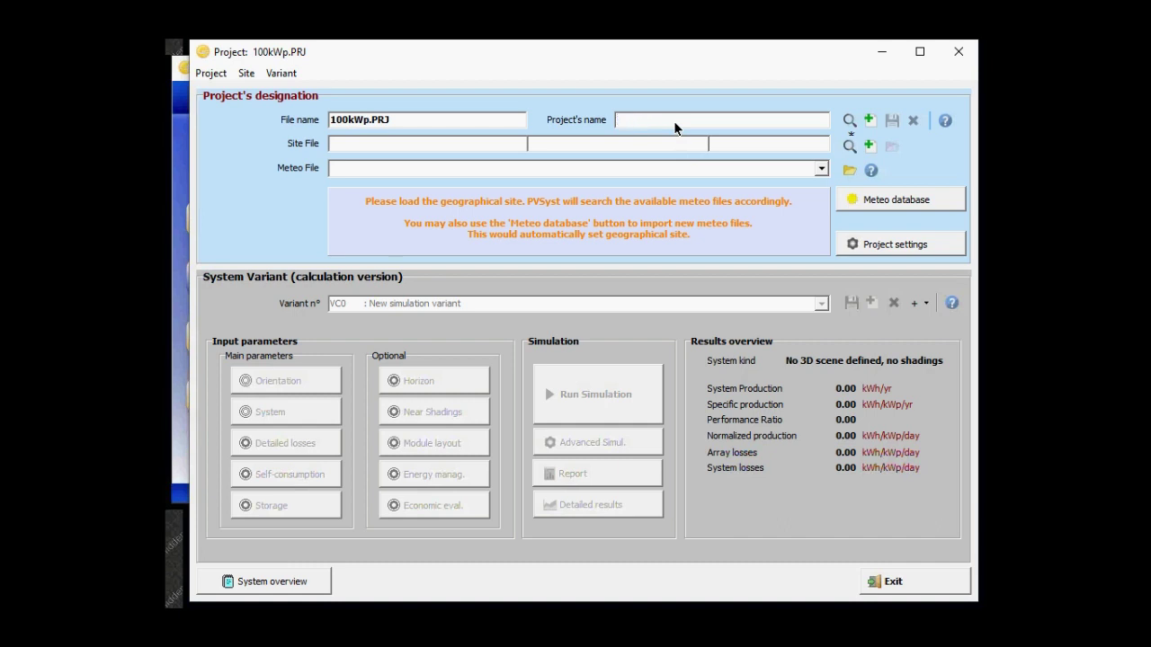
{"action": "type", "text": "warangal"}
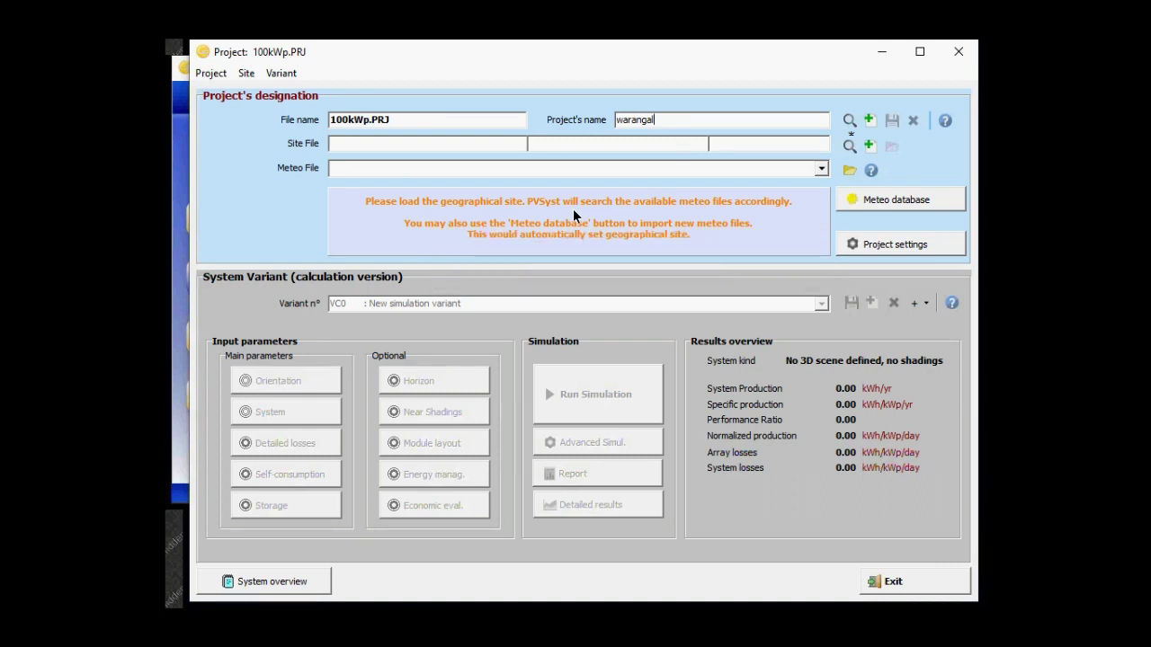
Step: Open the Warangal_MN72.SIT geographical site from the meteo database and import Meteonorm 7.2 data over its present data
{"action": "left_click", "coordinate": [891, 201]}
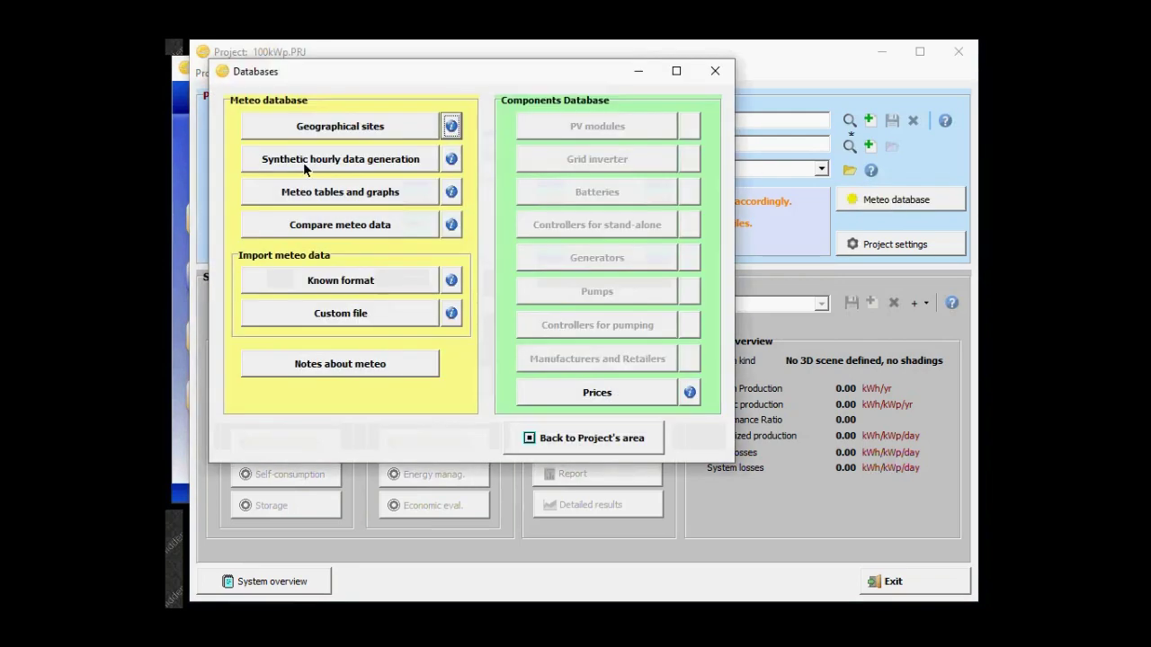
{"action": "left_click", "coordinate": [360, 124]}
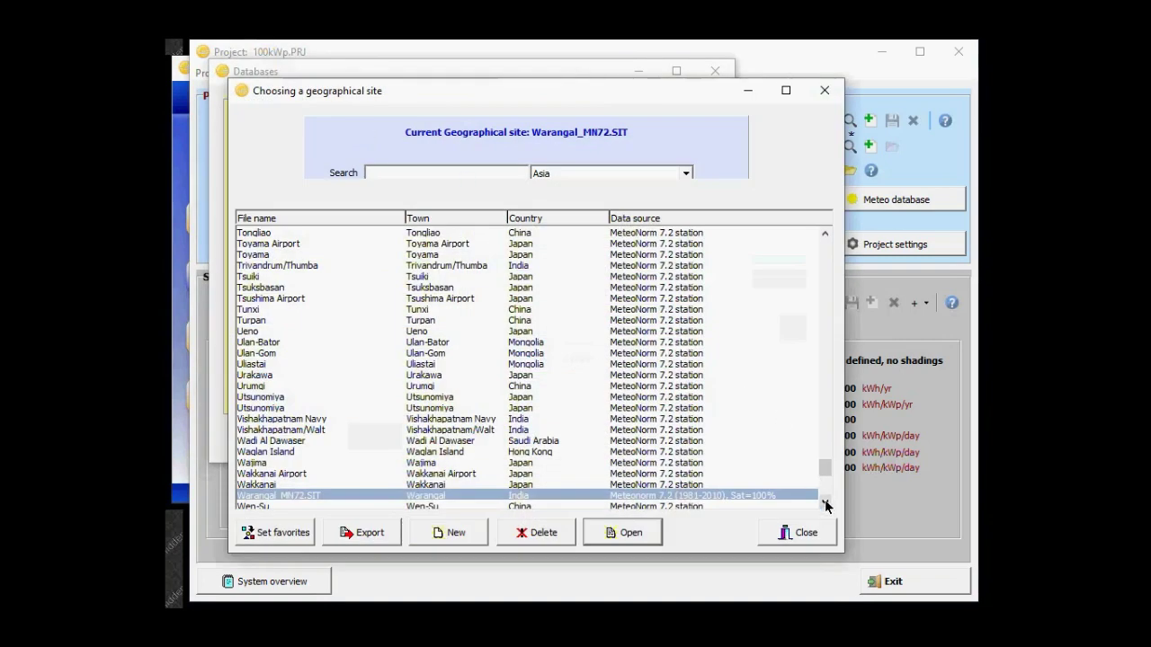
{"action": "scroll", "coordinate": [825, 507], "scroll_direction": "down", "scroll_amount": 6}
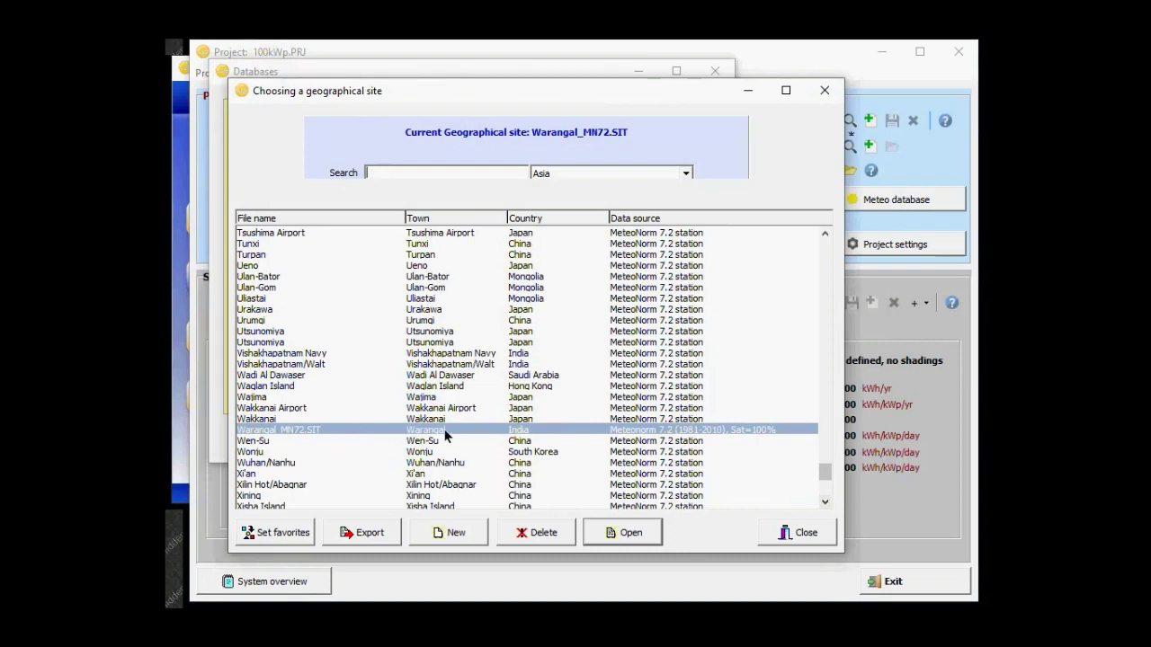
{"action": "left_click", "coordinate": [620, 532]}
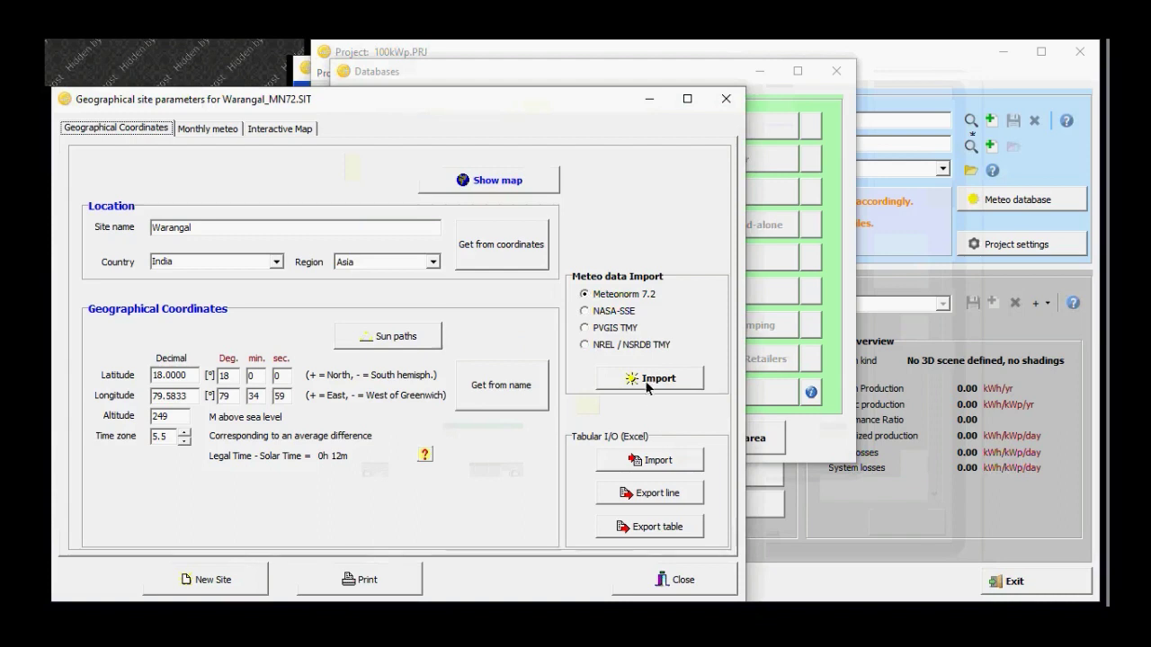
{"action": "left_click", "coordinate": [649, 378]}
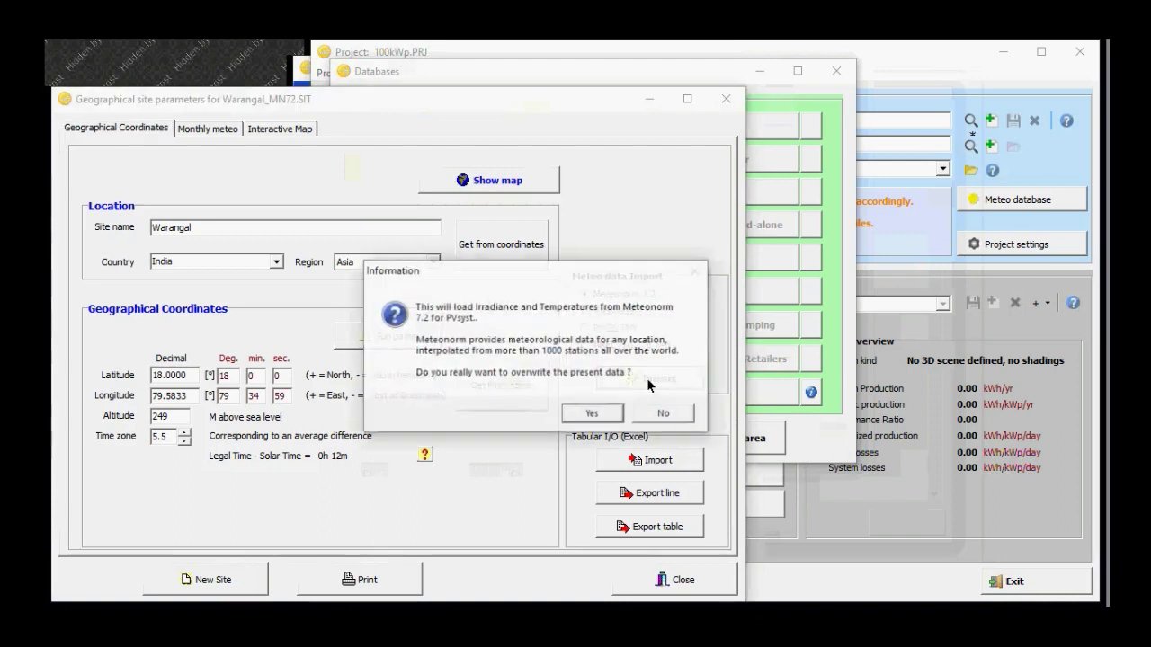
{"action": "left_click", "coordinate": [592, 414]}
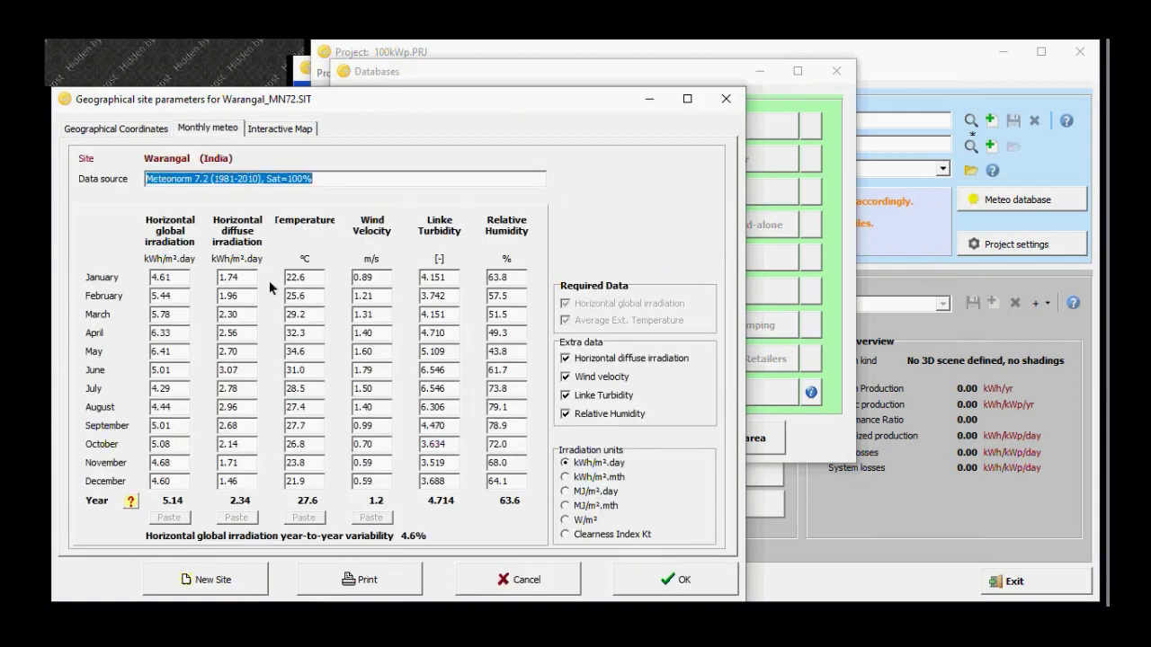
Step: Save the Warangal site by overwriting its existing file, and save the synthetic meteo file as Warangal_MN72_SYN
{"action": "left_click", "coordinate": [688, 582]}
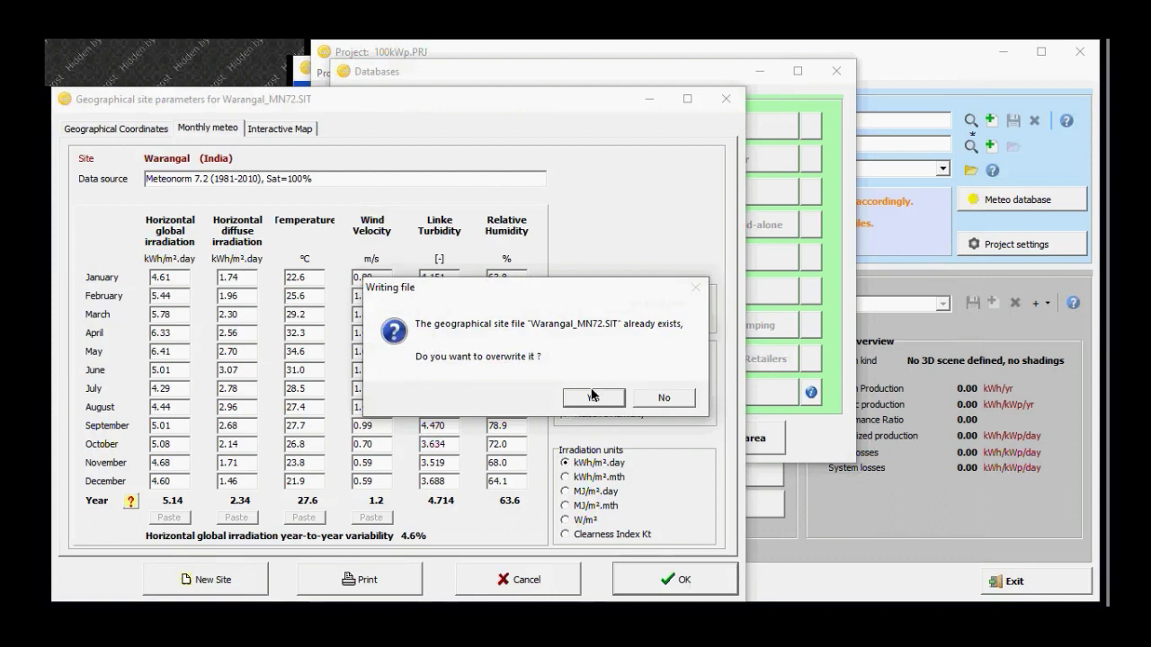
{"action": "left_click", "coordinate": [592, 396]}
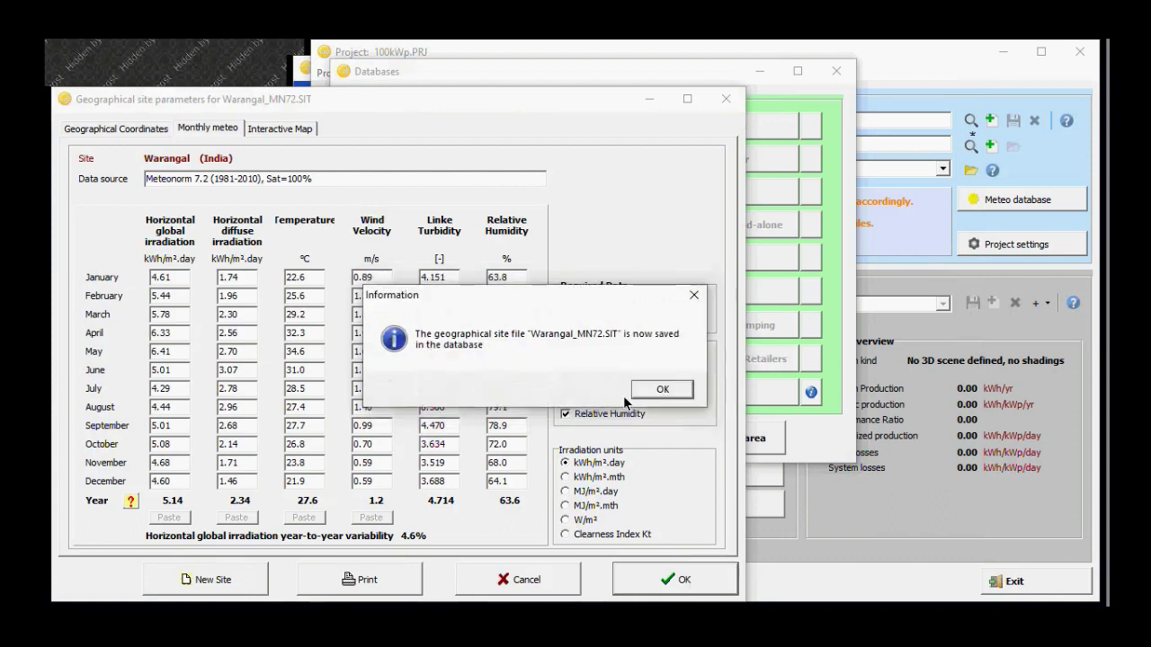
{"action": "left_click", "coordinate": [661, 392]}
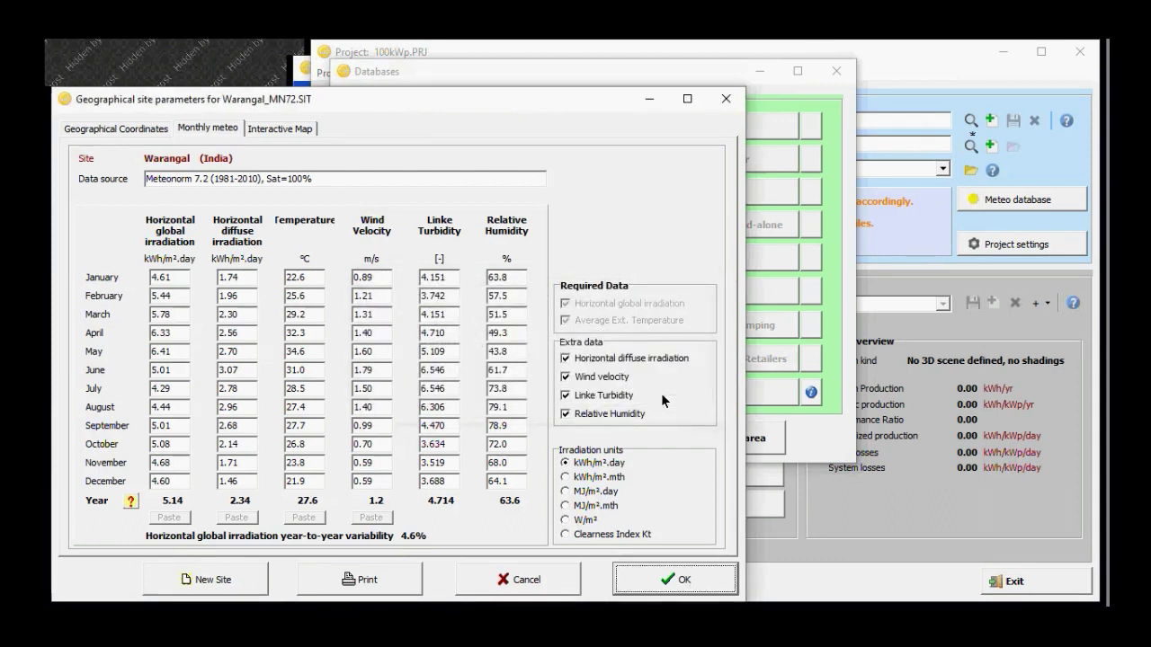
{"action": "left_click", "coordinate": [597, 401]}
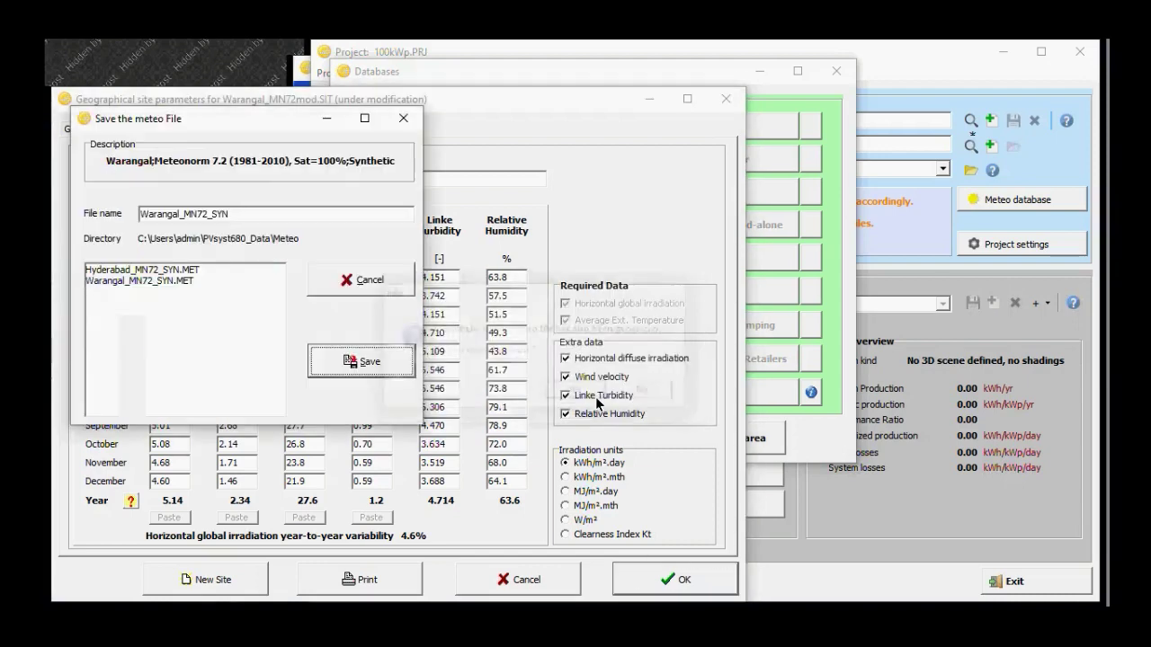
{"action": "left_click", "coordinate": [361, 361]}
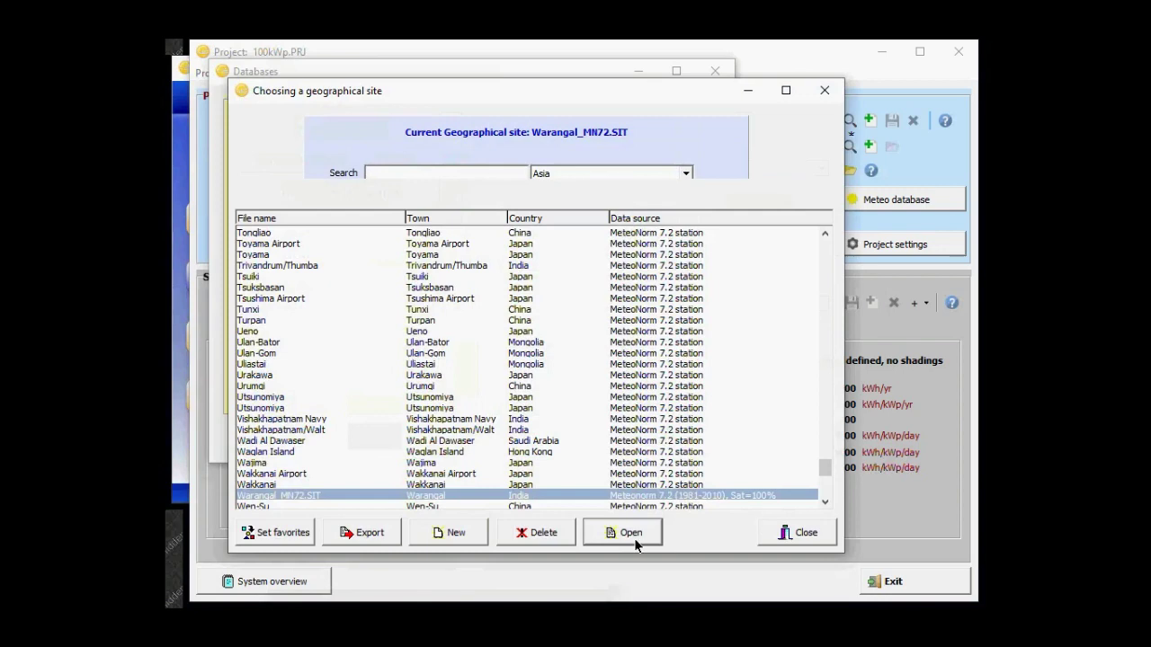
Step: Close the meteo databases, return to the project, and save it under the file name 100kWp with the description warangal
{"action": "left_click", "coordinate": [799, 534]}
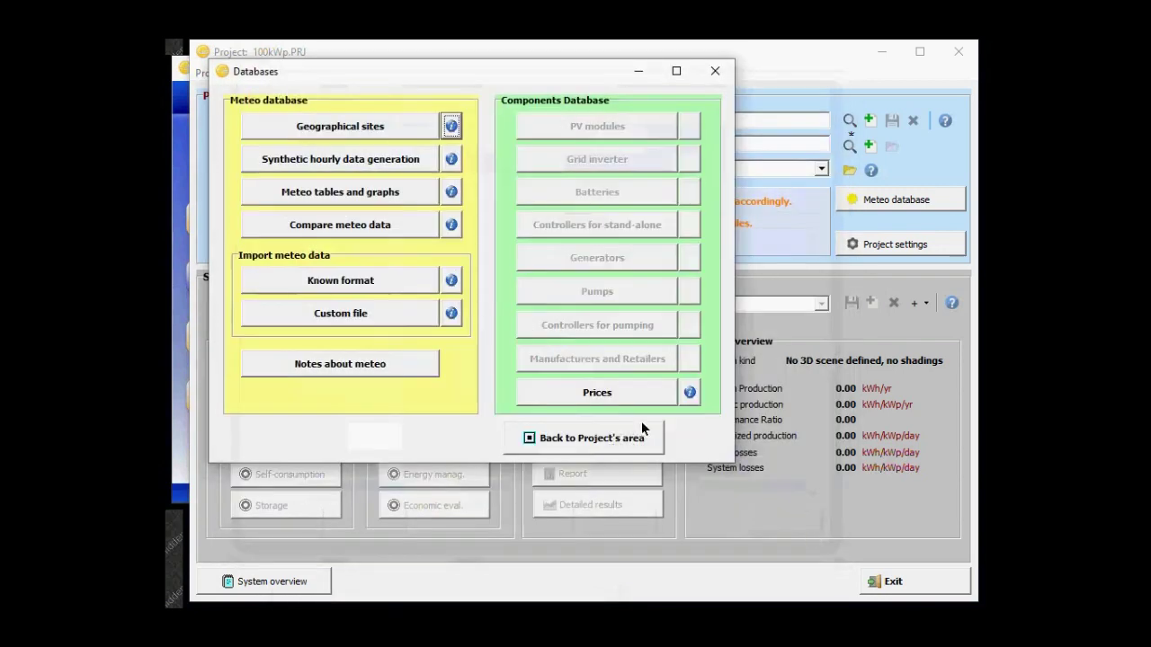
{"action": "left_click", "coordinate": [596, 437]}
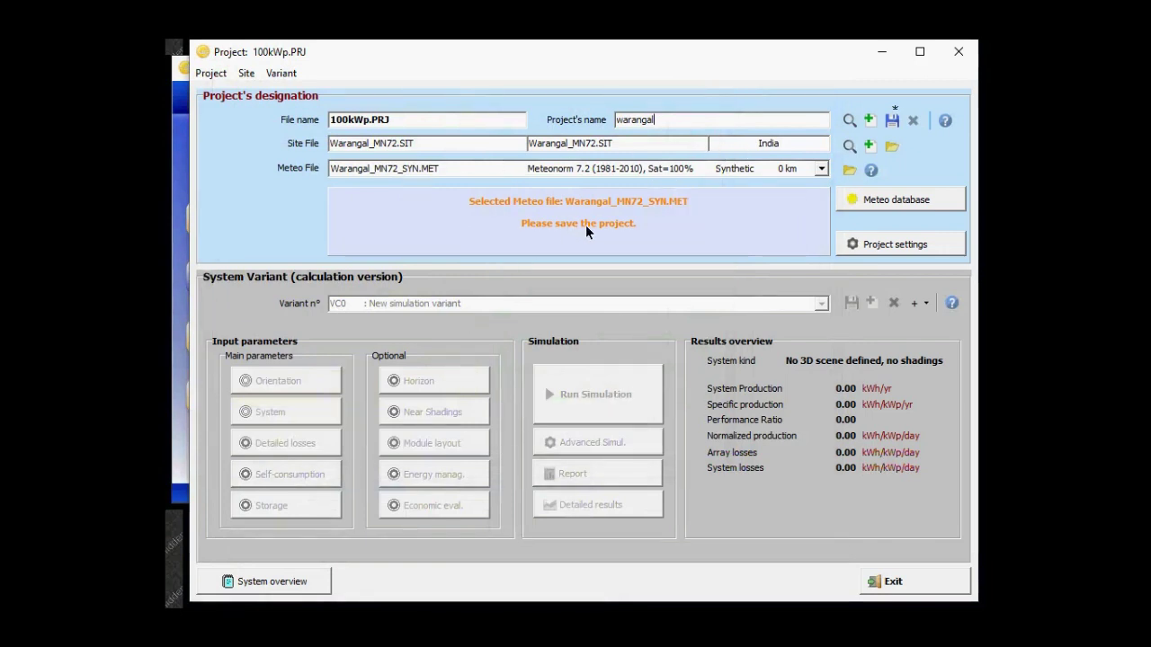
{"action": "left_click", "coordinate": [892, 121]}
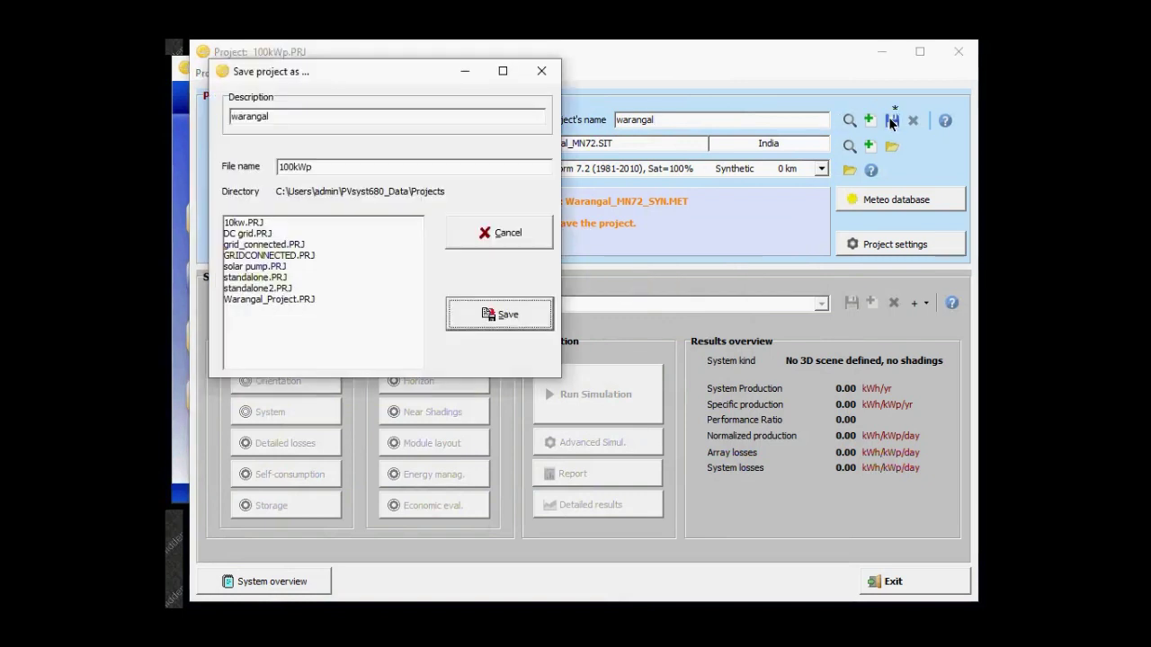
{"action": "left_click", "coordinate": [506, 312]}
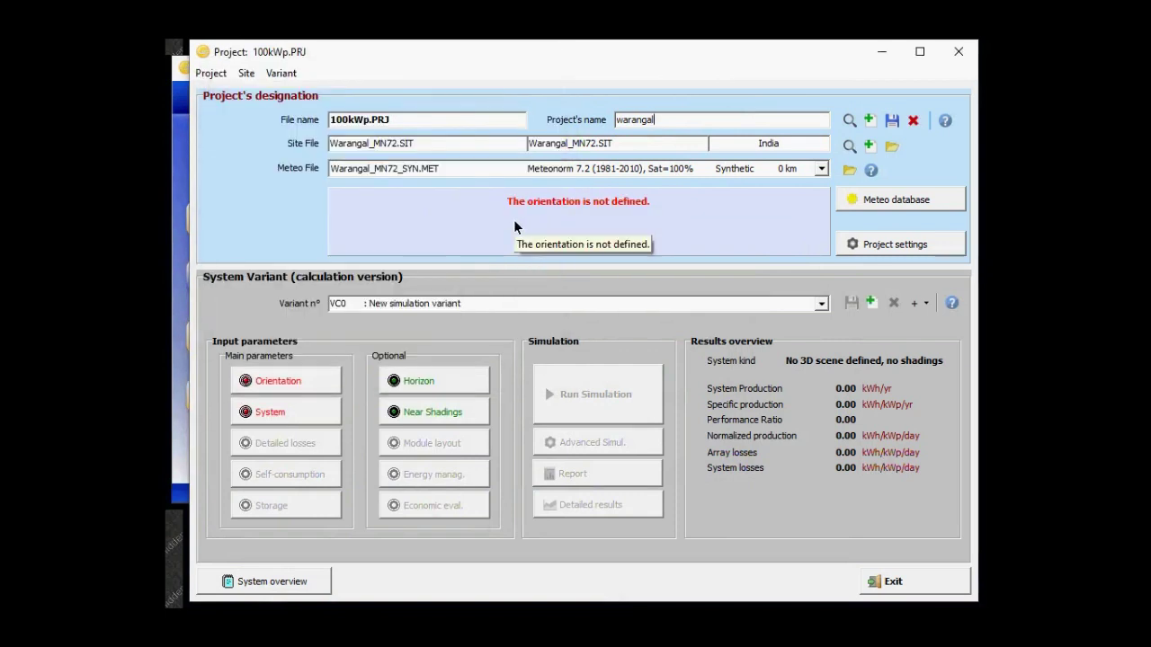
Step: Define the variant's orientation as a fixed tilted plane with a plane tilt of 22°
{"action": "left_click", "coordinate": [286, 387]}
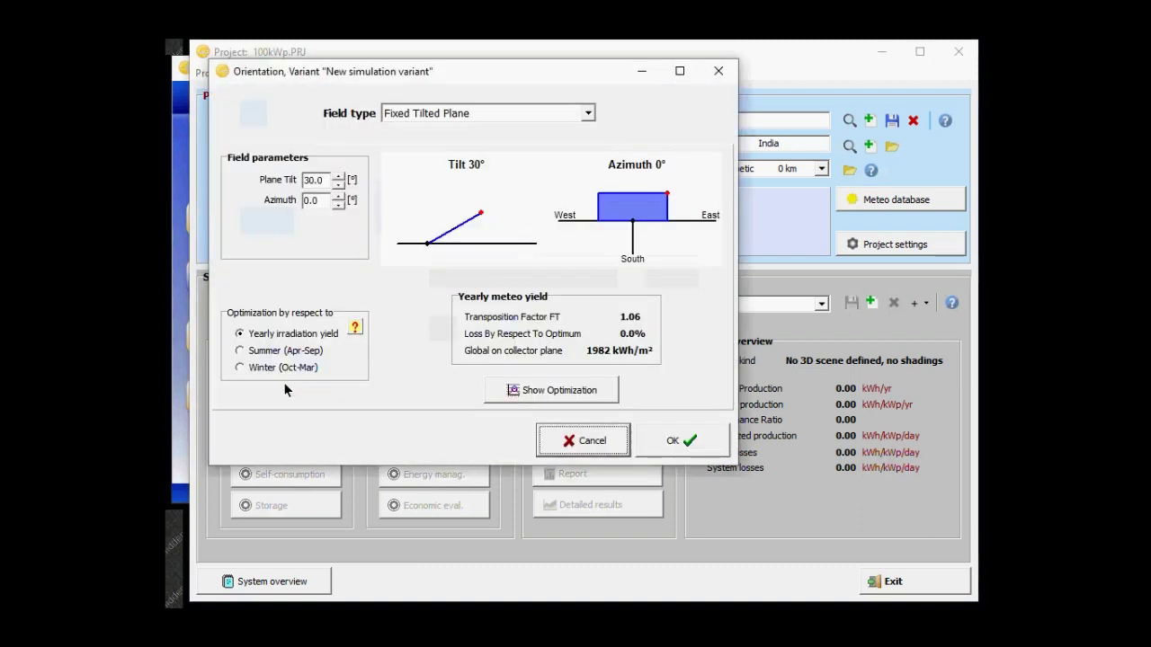
{"action": "double_click", "coordinate": [312, 181]}
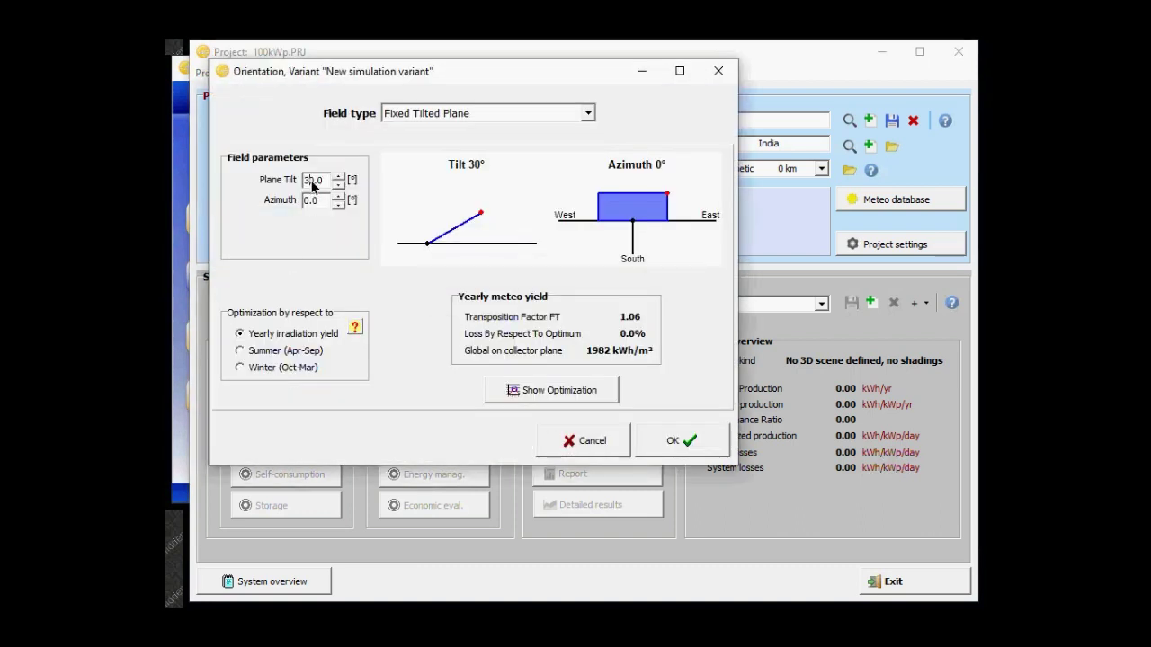
{"action": "key", "text": "BackSpace"}
{"action": "key", "text": "BackSpace"}
{"action": "type", "text": "22"}
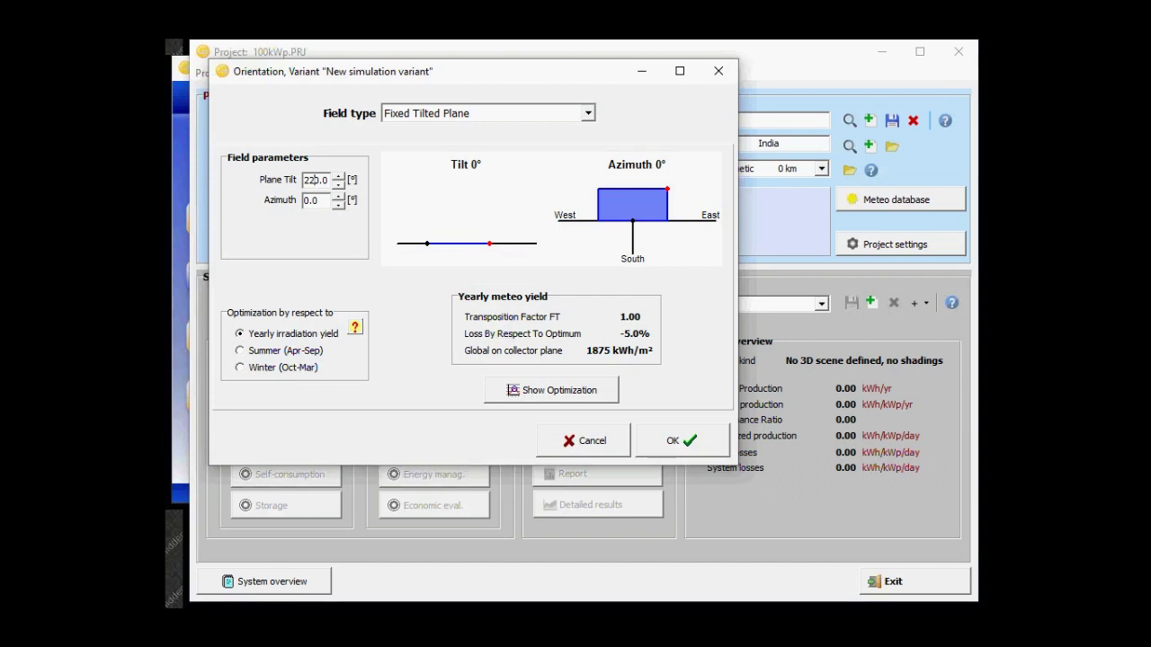
{"action": "key", "text": "BackSpace"}
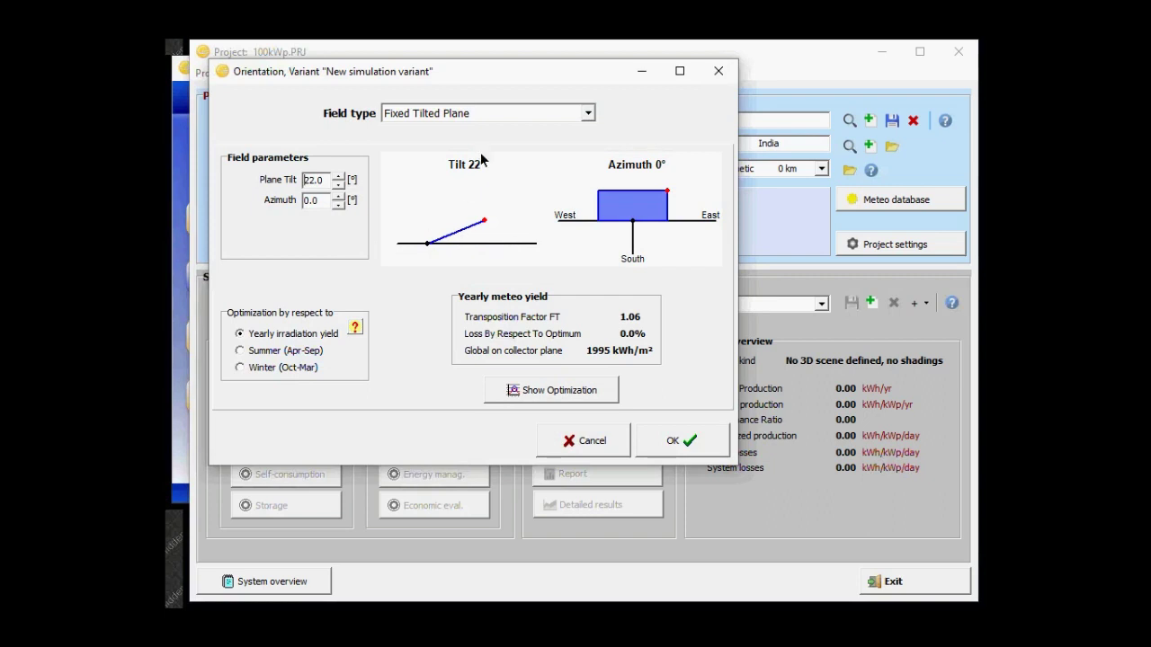
{"action": "left_click", "coordinate": [677, 440]}
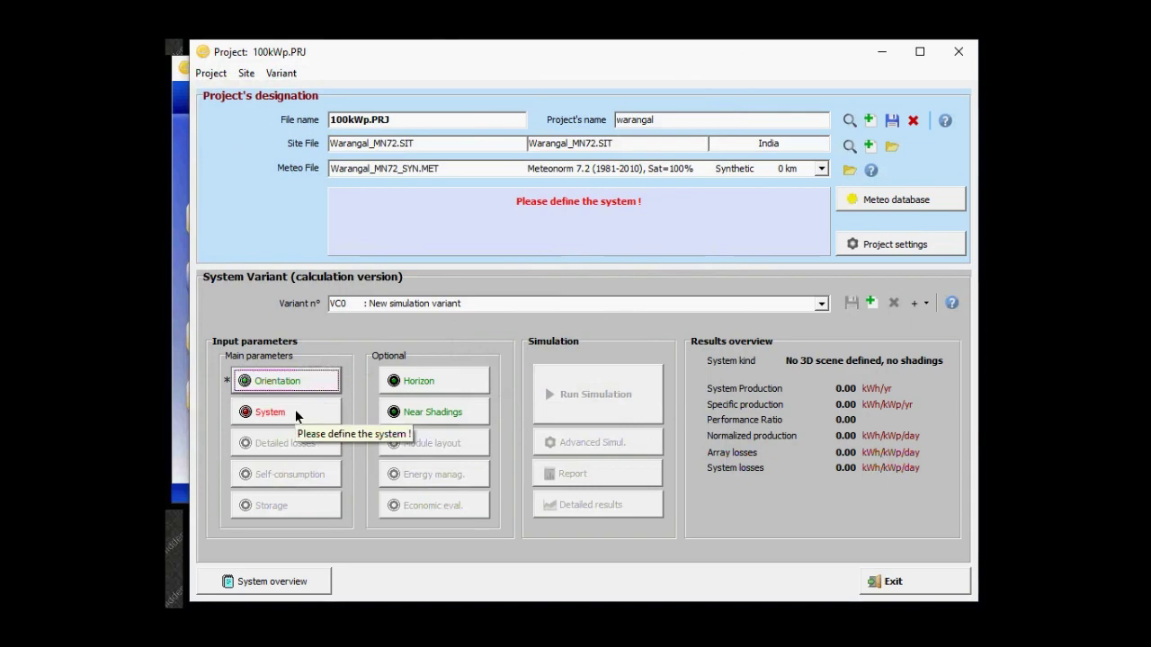
Step: Open the grid system definition and set the planned power to 100 kWp in the presizing help
{"action": "left_click", "coordinate": [295, 414]}
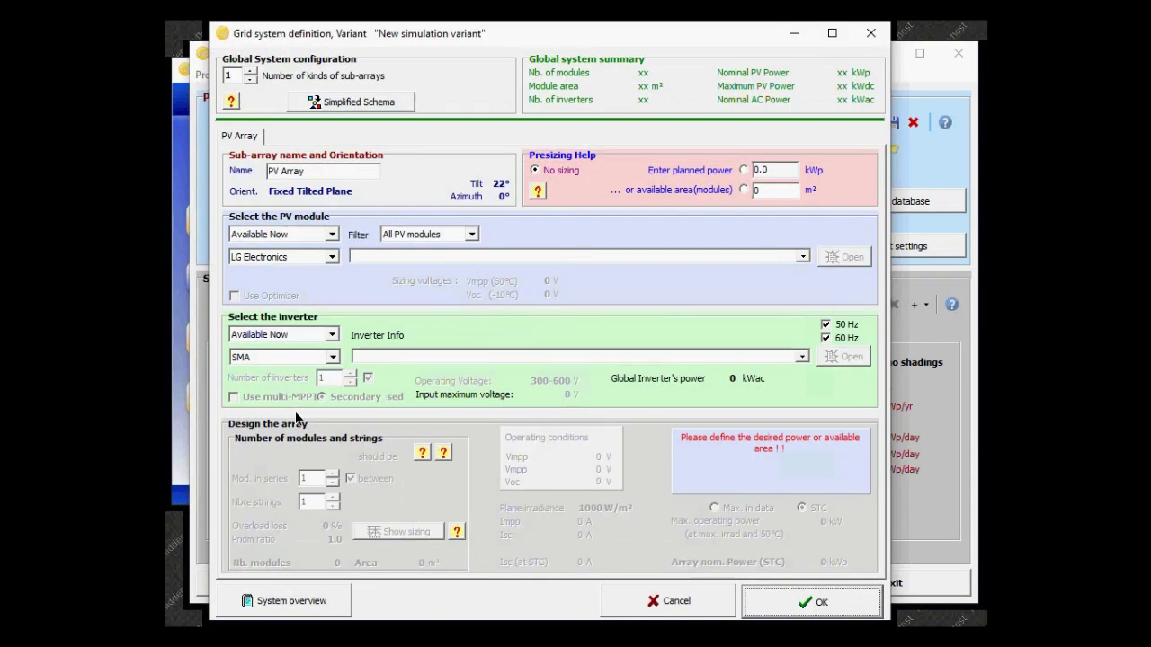
{"action": "left_click", "coordinate": [758, 169]}
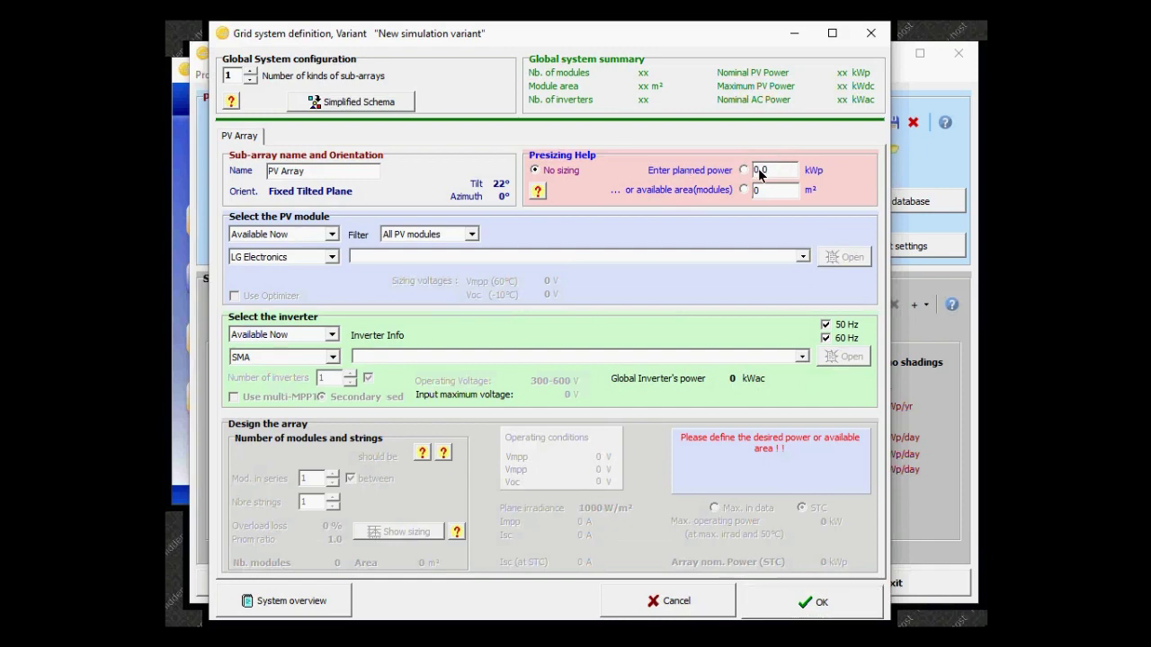
{"action": "key", "text": "Delete"}
{"action": "key", "text": "Delete"}
{"action": "type", "text": "100"}
{"action": "key", "text": "Return"}
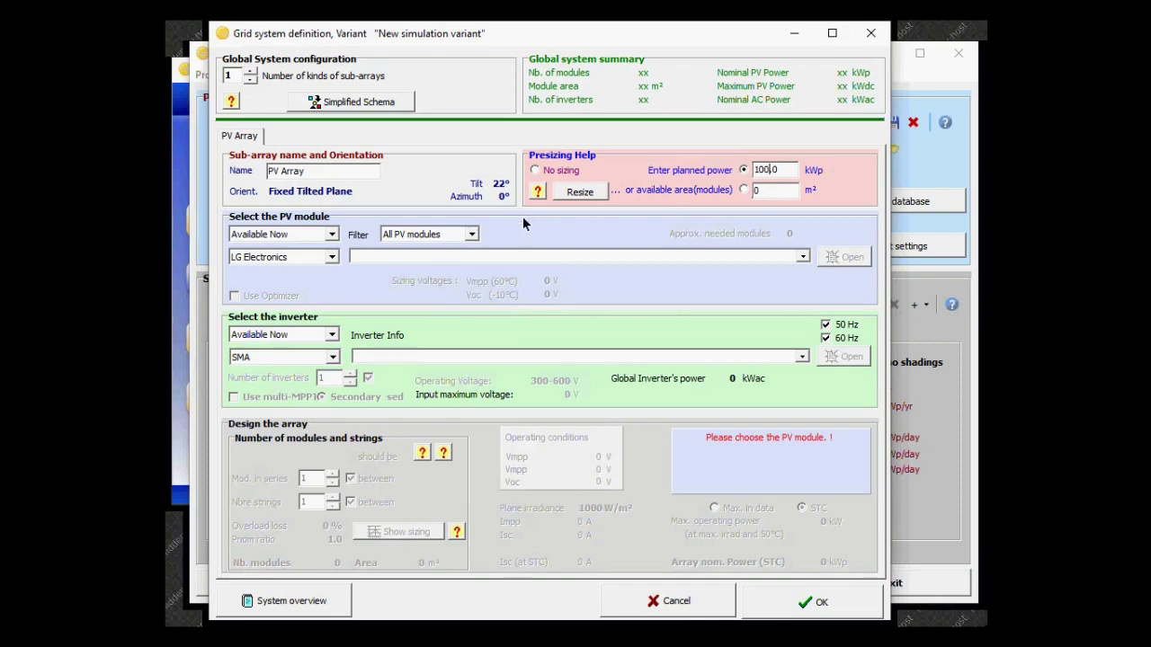
Step: Change the PV module availability selection to All modules
{"action": "left_click", "coordinate": [335, 236]}
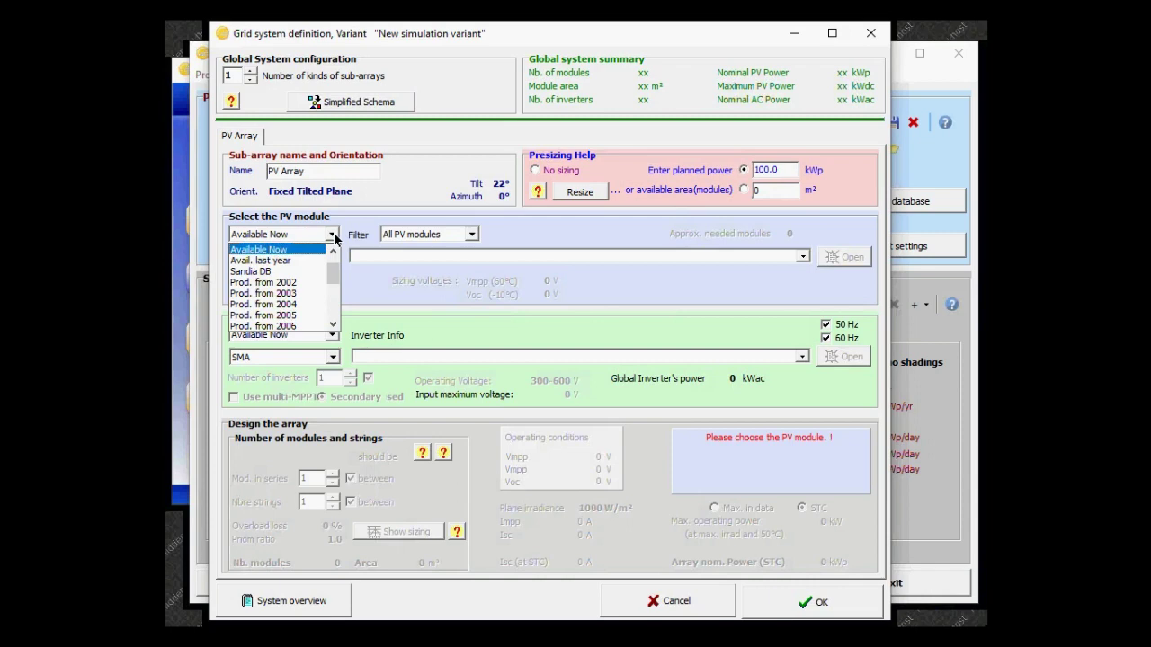
{"action": "left_click", "coordinate": [333, 254]}
{"action": "left_click", "coordinate": [334, 254]}
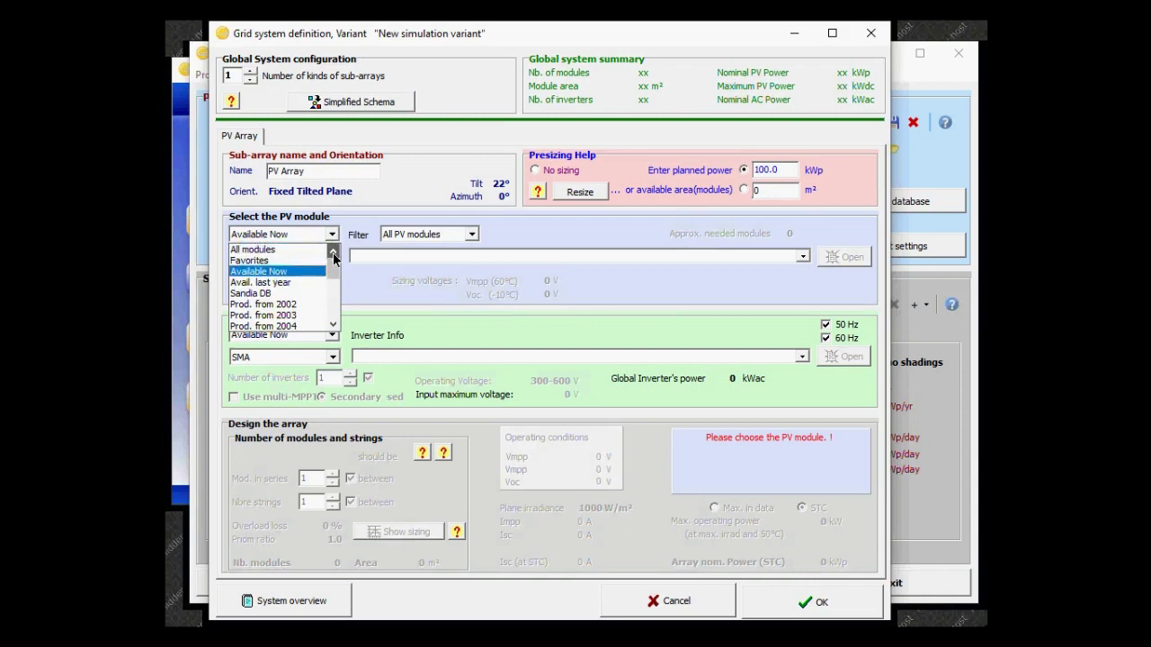
{"action": "left_click", "coordinate": [261, 251]}
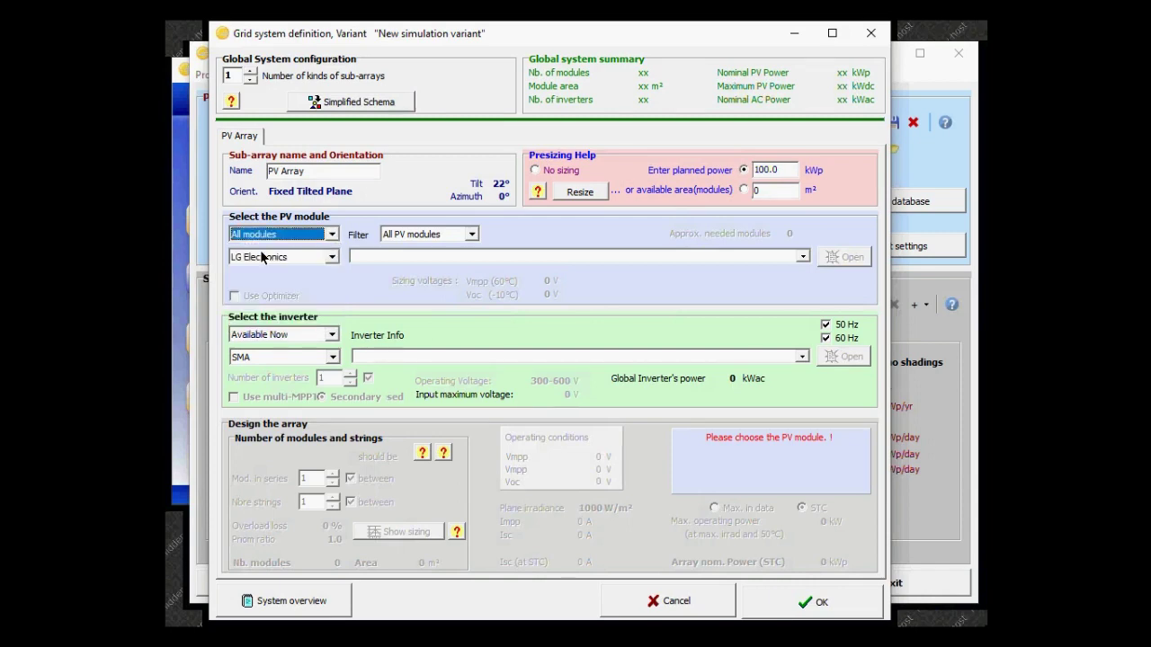
Step: Select the LG Electronics 300 Wp 27V Si-mono module LG 300 N1C-B3 and review its definition data
{"action": "left_click", "coordinate": [803, 258]}
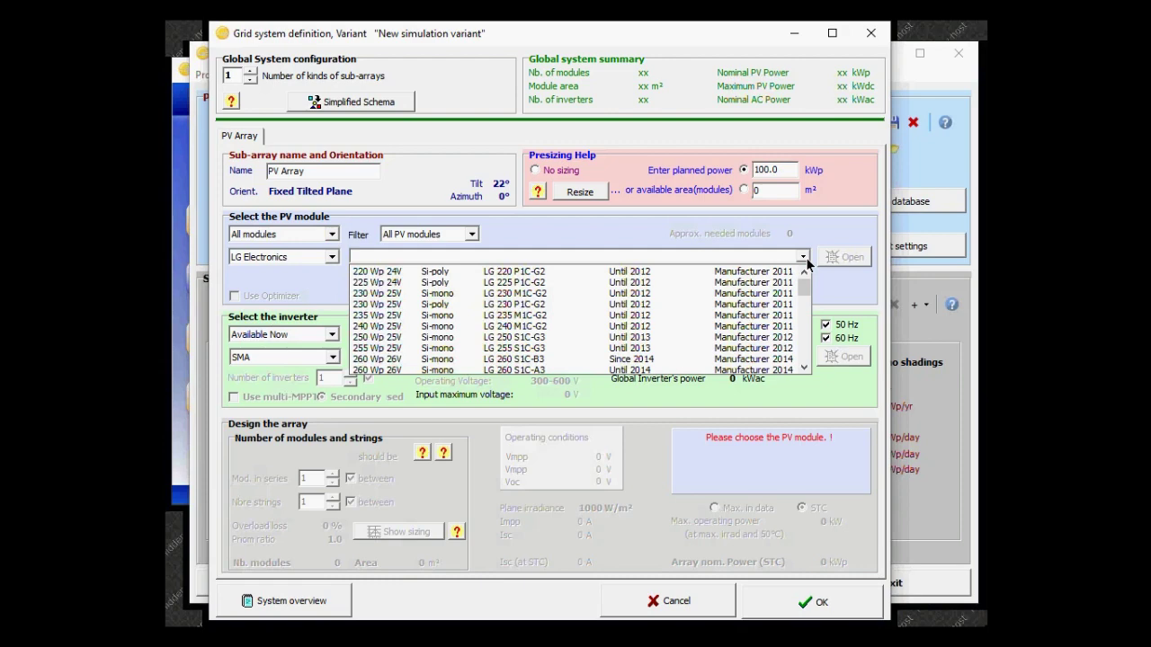
{"action": "left_click", "coordinate": [803, 365]}
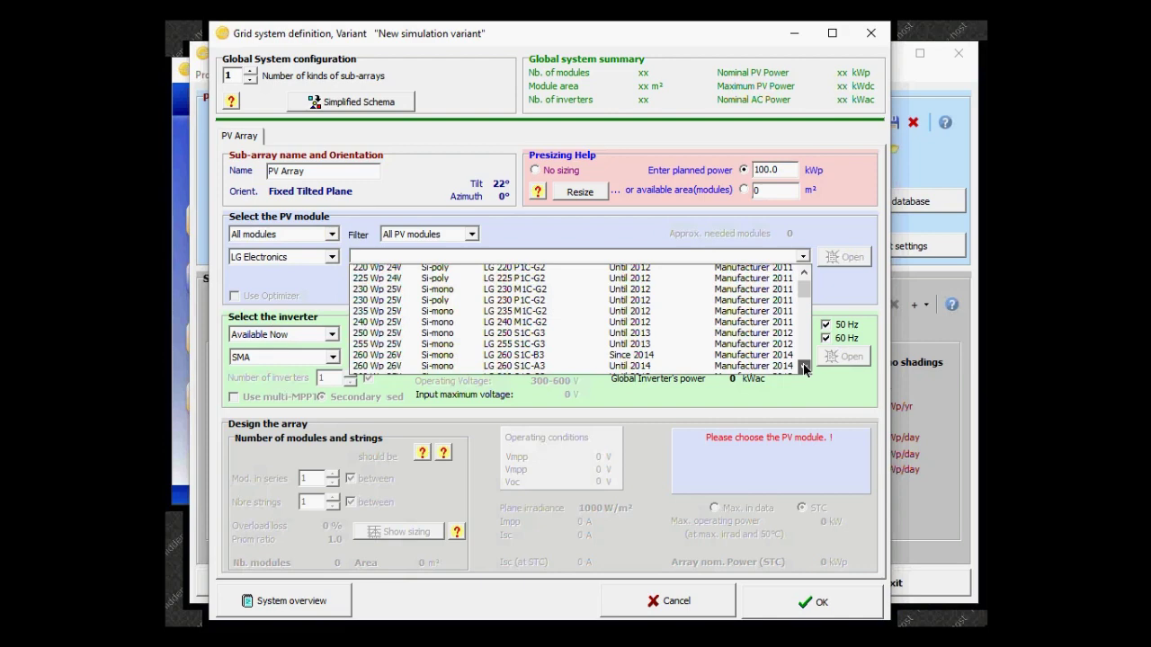
{"action": "left_click", "coordinate": [803, 366]}
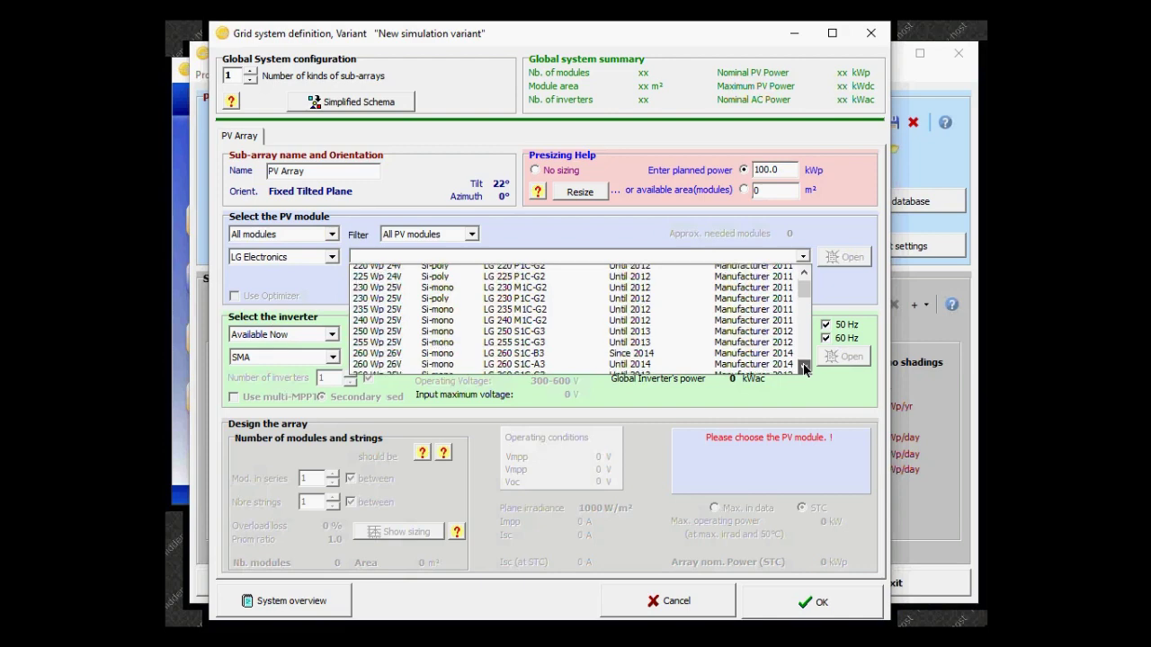
{"action": "left_click", "coordinate": [803, 366]}
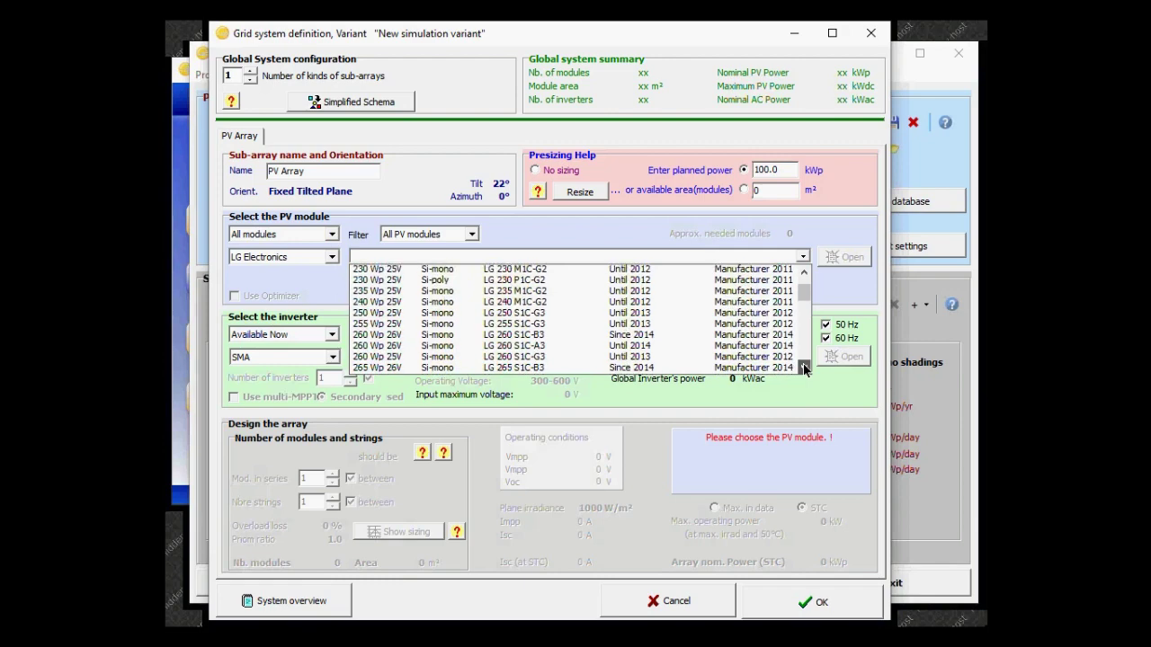
{"action": "left_click", "coordinate": [803, 366]}
{"action": "left_click", "coordinate": [803, 366]}
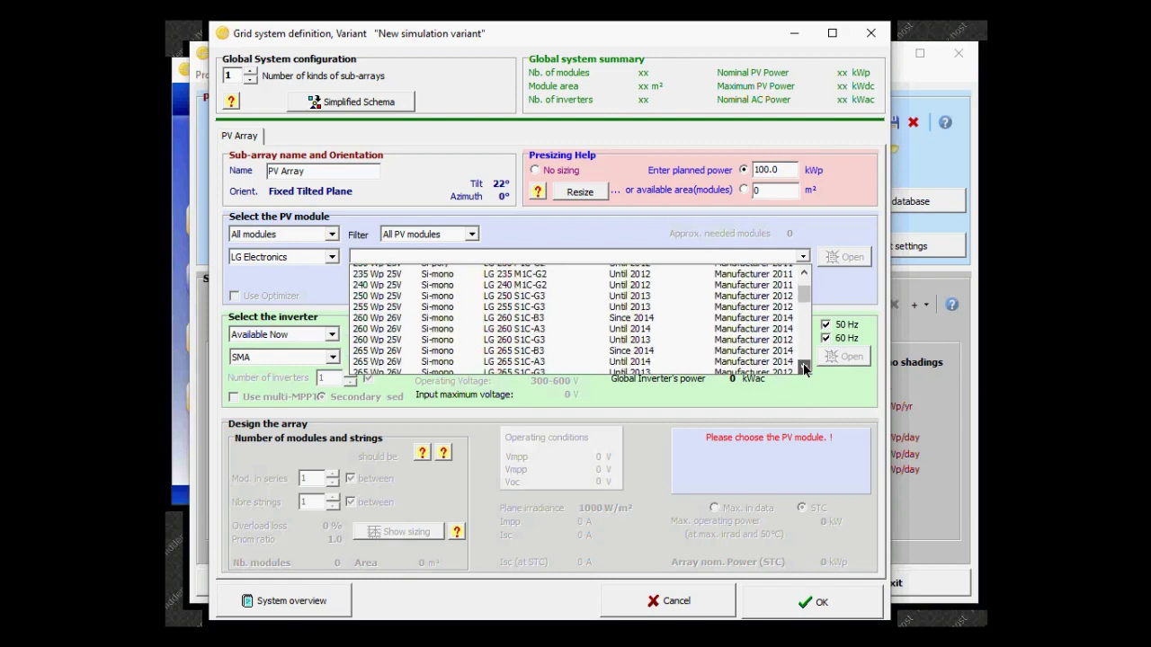
{"action": "left_click", "coordinate": [803, 366]}
{"action": "left_click", "coordinate": [803, 366]}
{"action": "left_click", "coordinate": [803, 366]}
{"action": "left_click", "coordinate": [803, 366]}
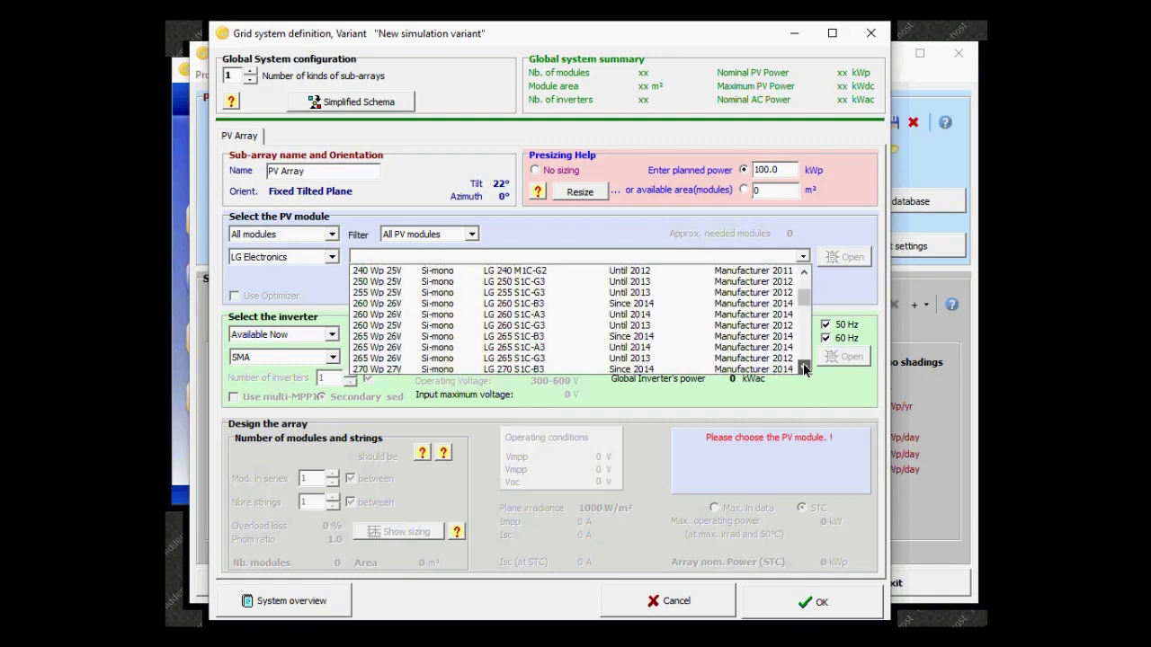
{"action": "left_click", "coordinate": [803, 366]}
{"action": "left_click", "coordinate": [803, 366]}
{"action": "left_click", "coordinate": [803, 366]}
{"action": "left_click", "coordinate": [803, 366]}
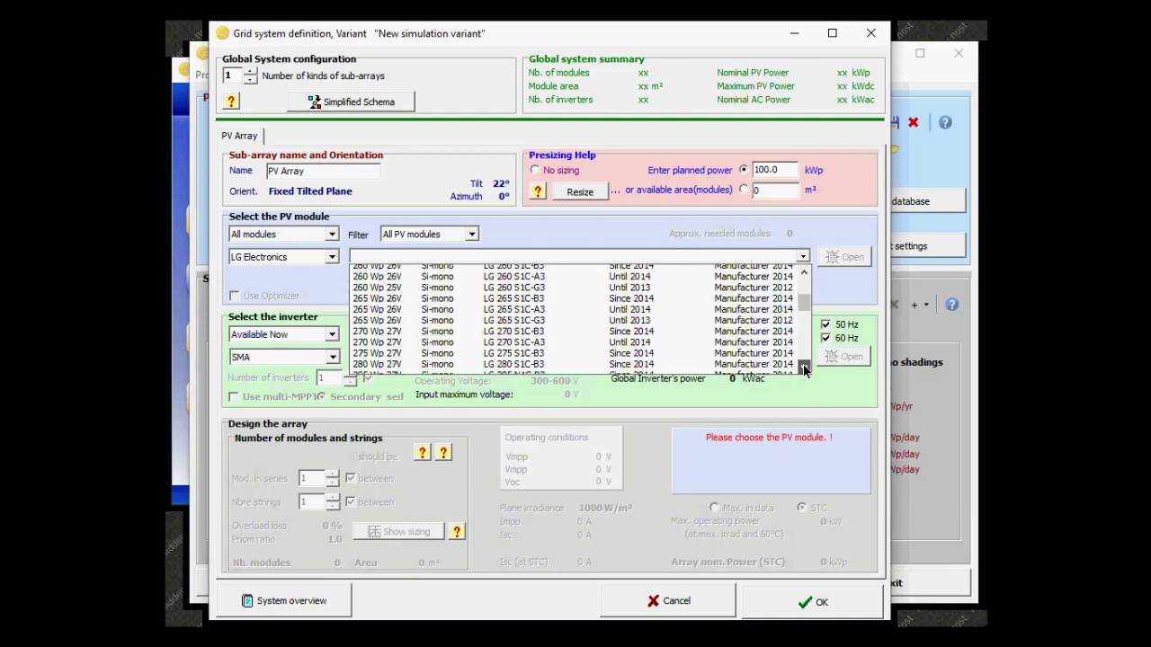
{"action": "left_click", "coordinate": [803, 366]}
{"action": "left_click", "coordinate": [803, 366]}
{"action": "left_click", "coordinate": [540, 311]}
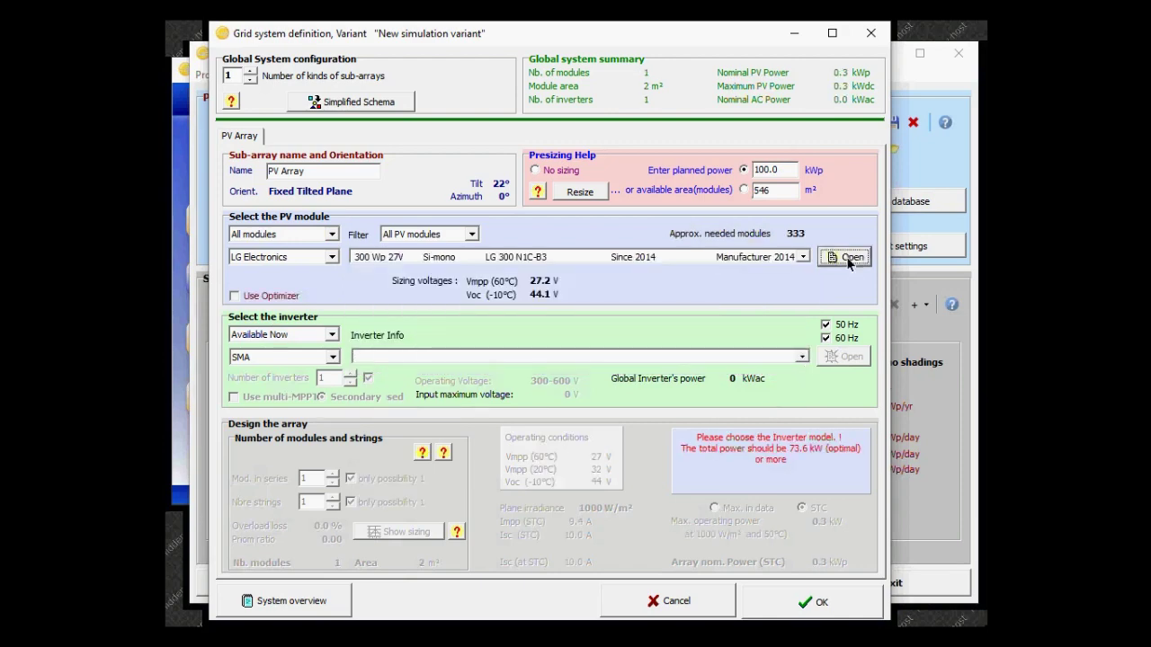
{"action": "left_click", "coordinate": [846, 258]}
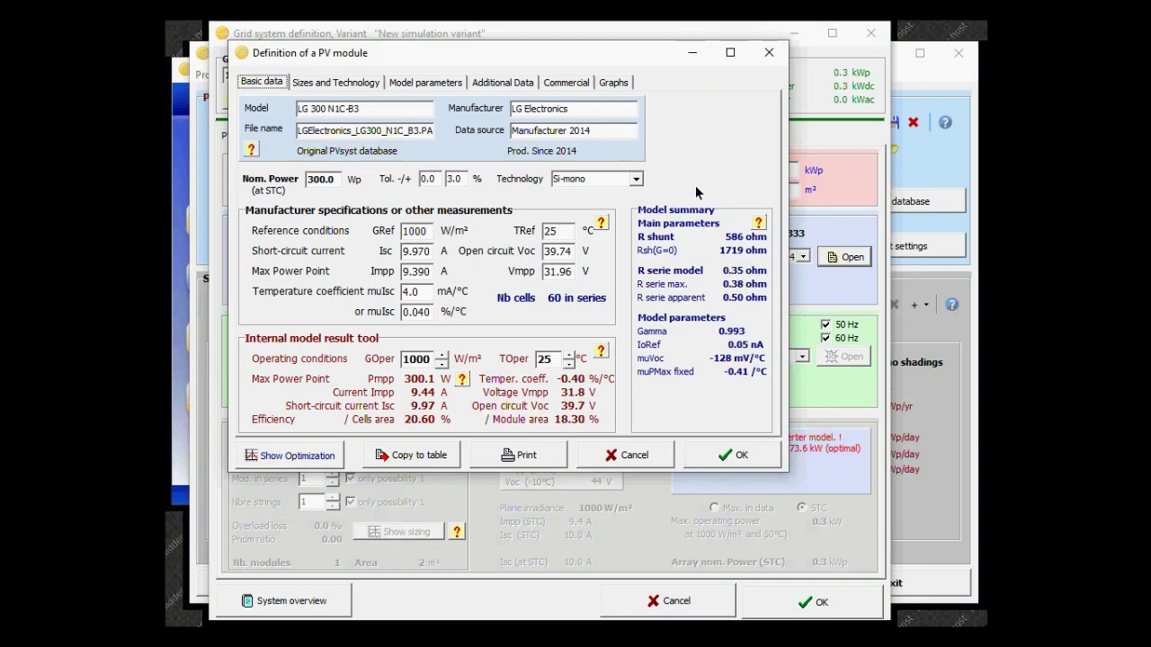
{"action": "left_click", "coordinate": [728, 455]}
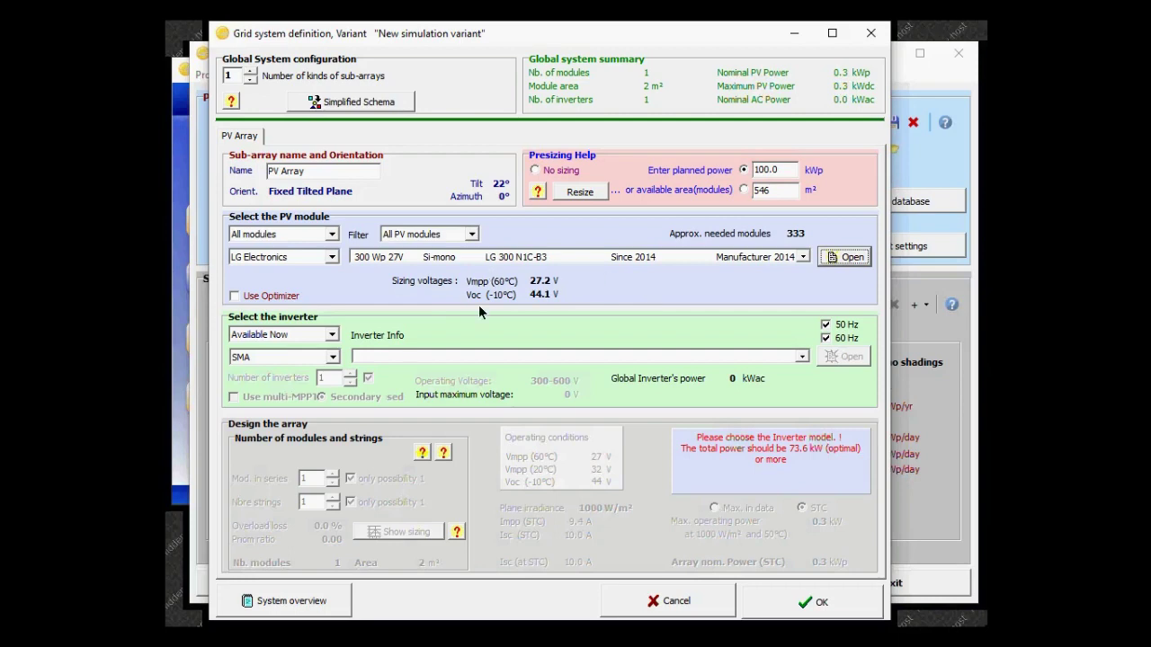
Step: Change the inverter availability selection to All inverters and choose ABB as the inverter manufacturer
{"action": "left_click", "coordinate": [332, 335]}
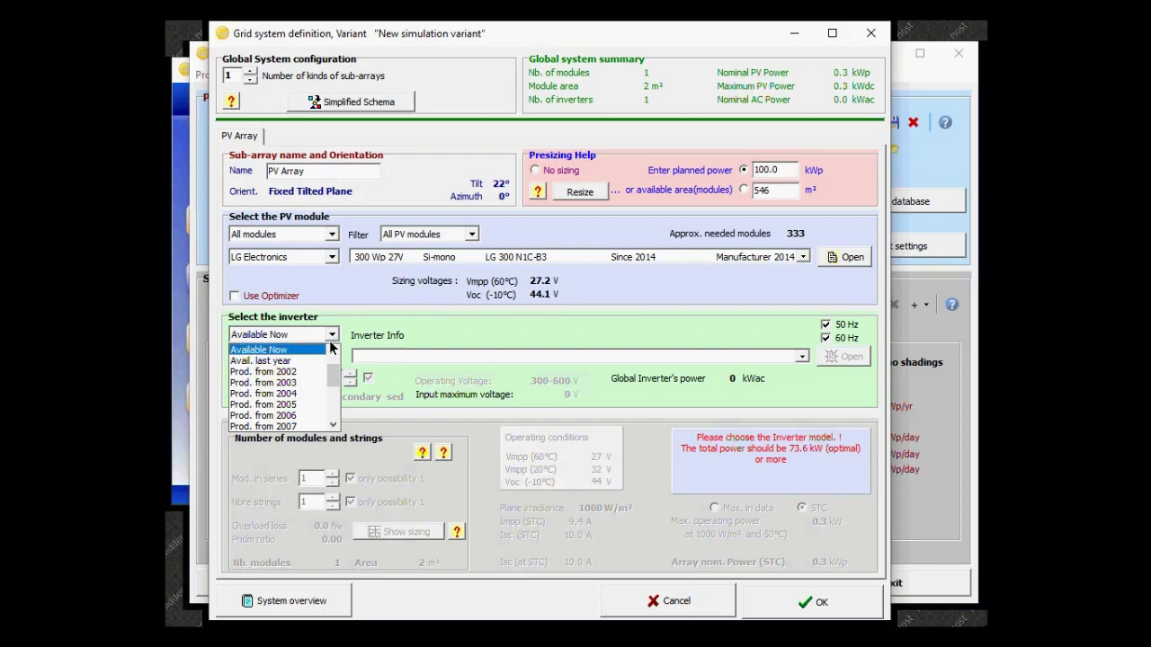
{"action": "left_click", "coordinate": [333, 351]}
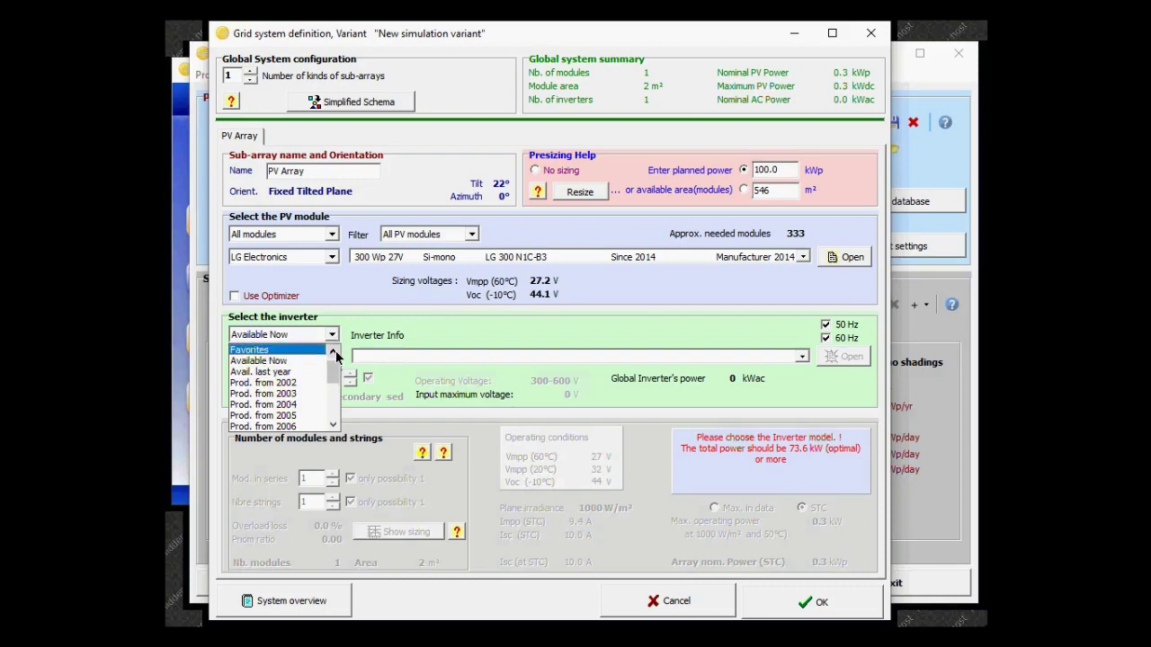
{"action": "left_click", "coordinate": [335, 353]}
{"action": "left_click", "coordinate": [304, 350]}
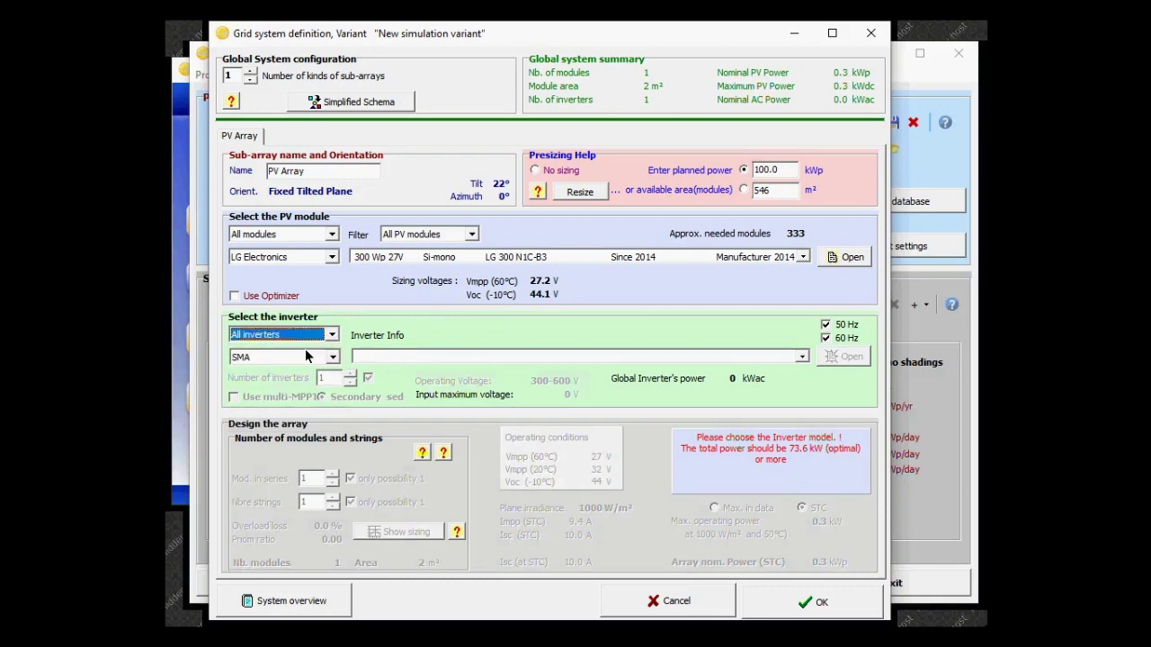
{"action": "left_click", "coordinate": [332, 358]}
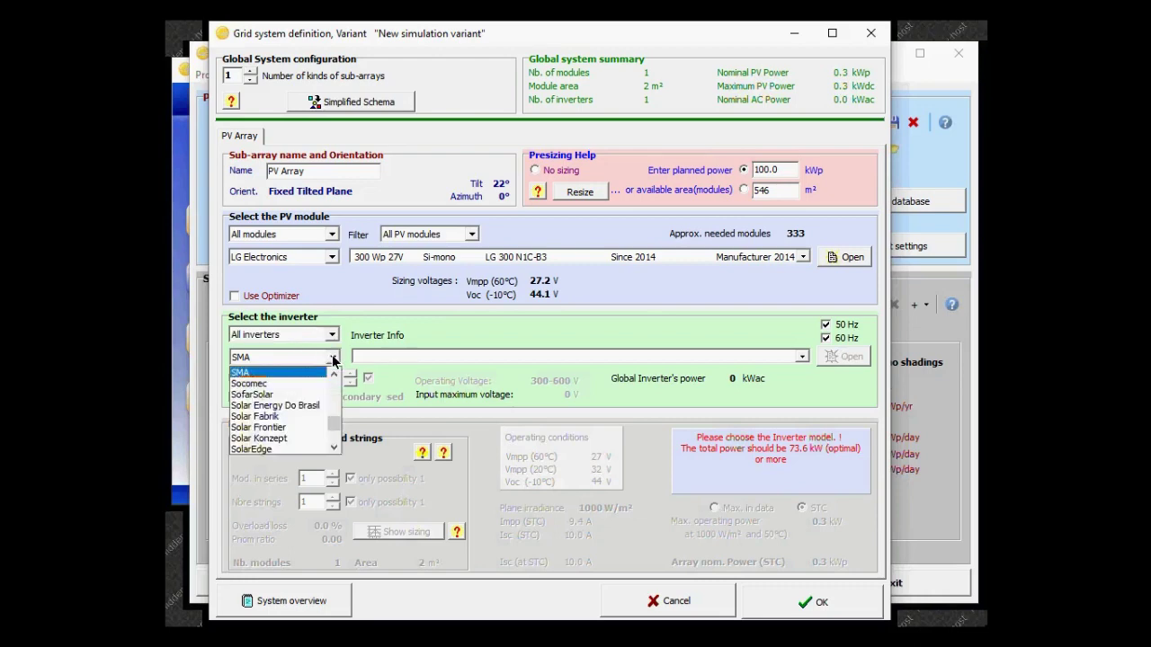
{"action": "key", "text": "Home"}
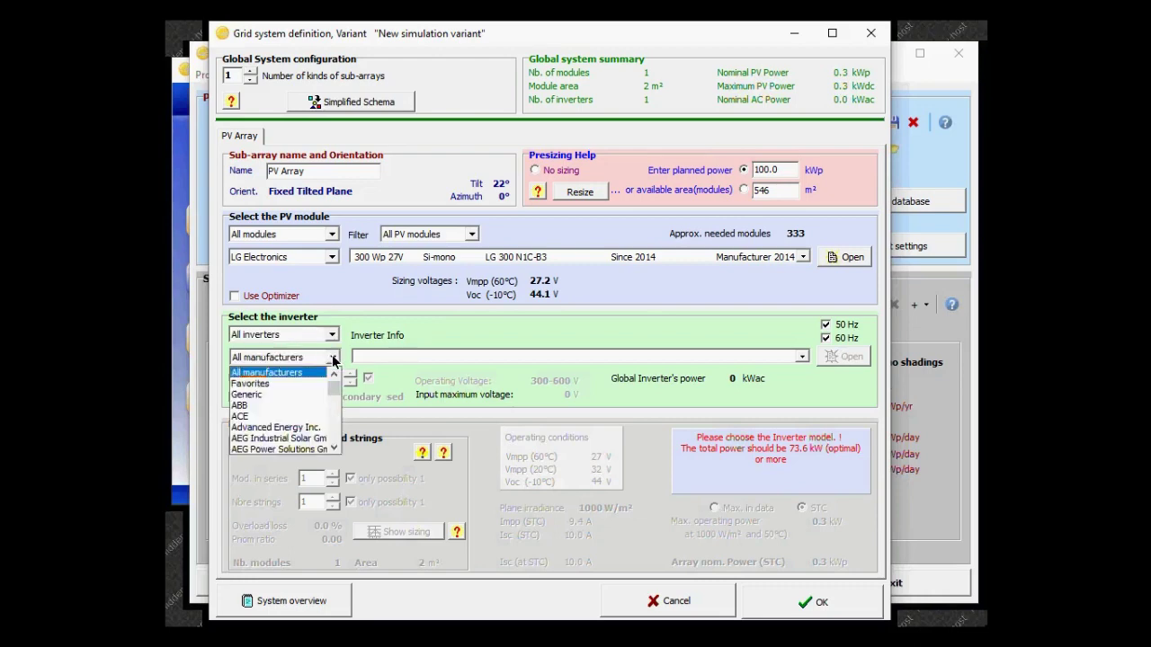
{"action": "left_click", "coordinate": [261, 407]}
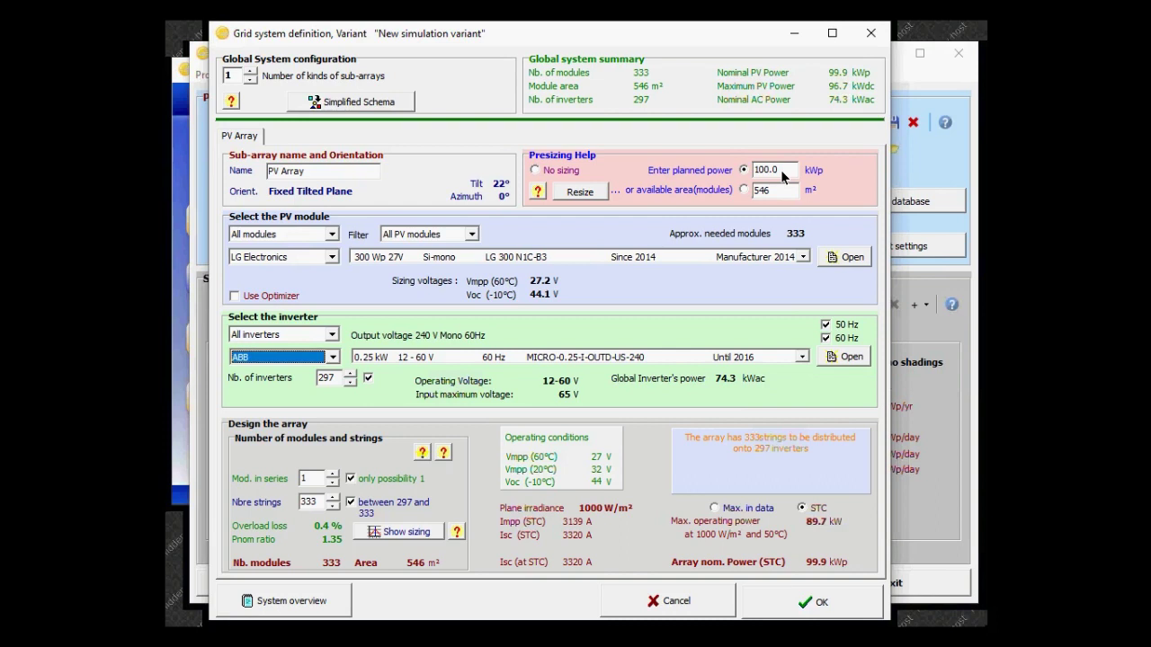
Step: Select the ABB 50 kW 300-950 V inverter TRIO-TM-50 0-400 as the inverter model
{"action": "left_click", "coordinate": [800, 358]}
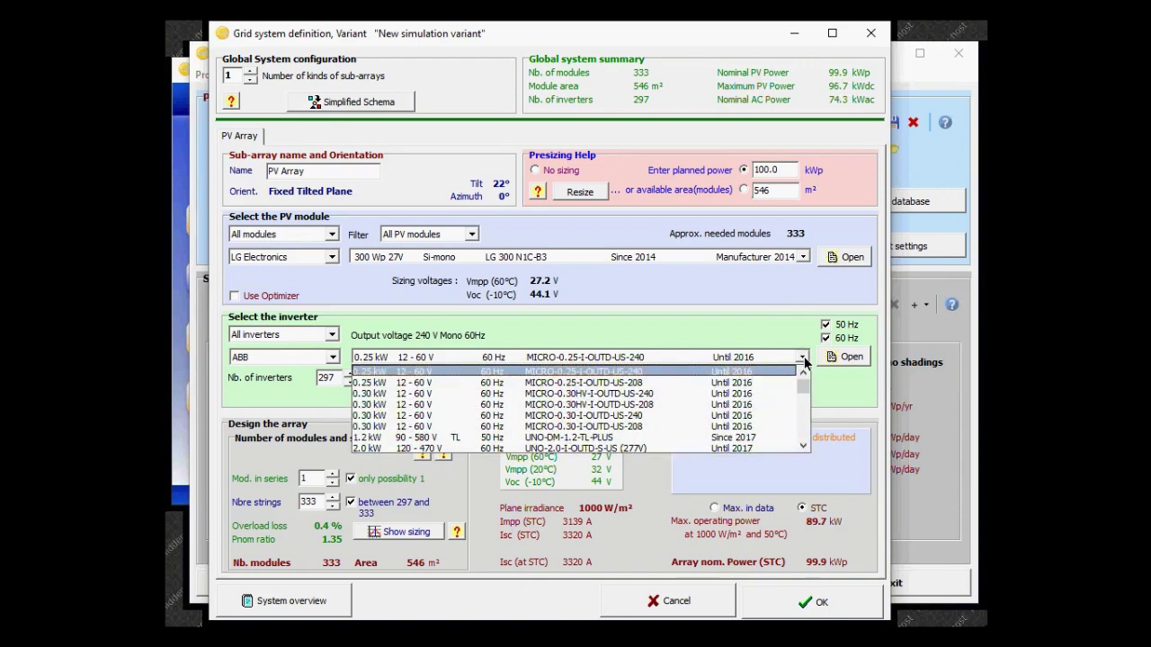
{"action": "left_click", "coordinate": [804, 446]}
{"action": "left_click", "coordinate": [804, 446]}
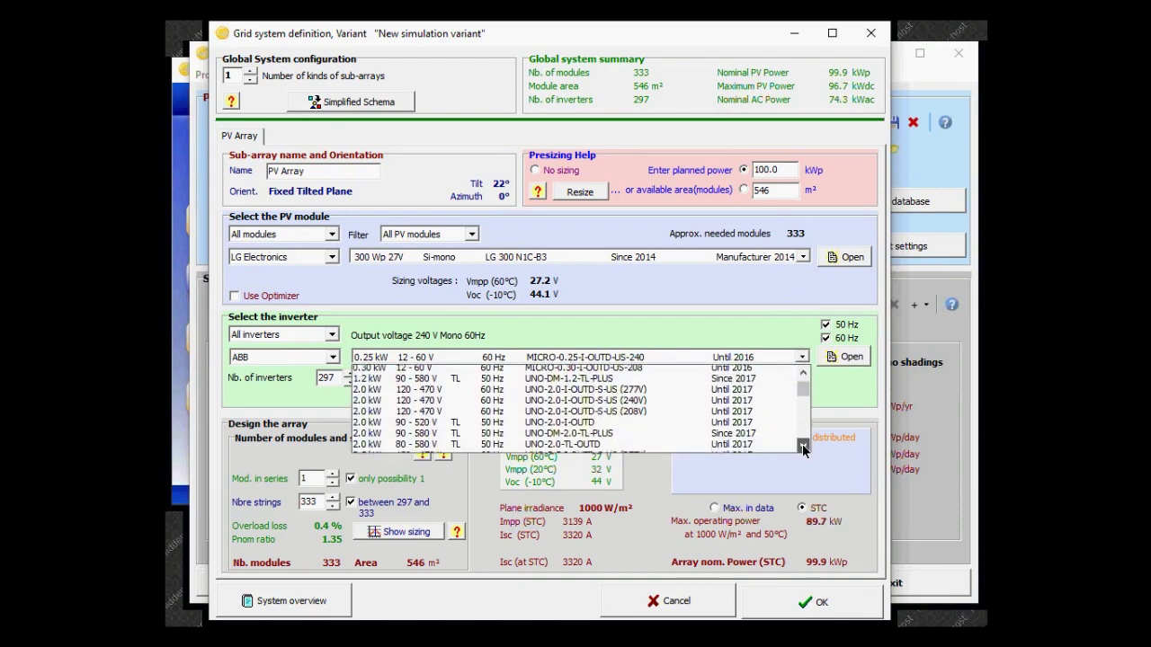
{"action": "left_click", "coordinate": [804, 446]}
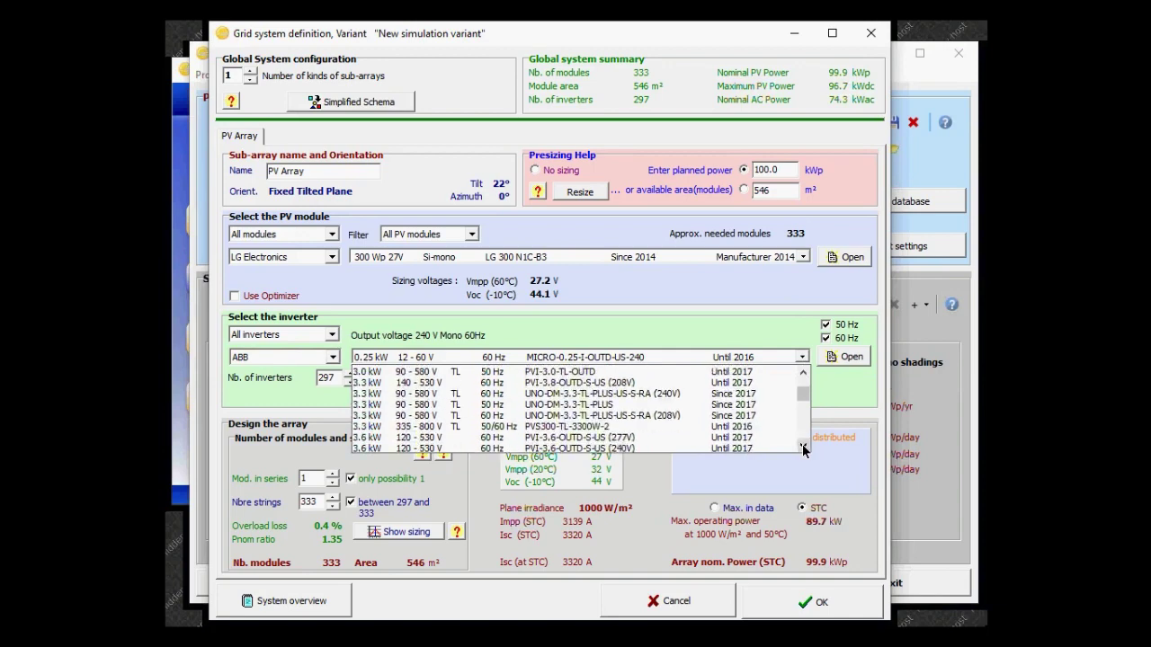
{"action": "left_click", "coordinate": [804, 446]}
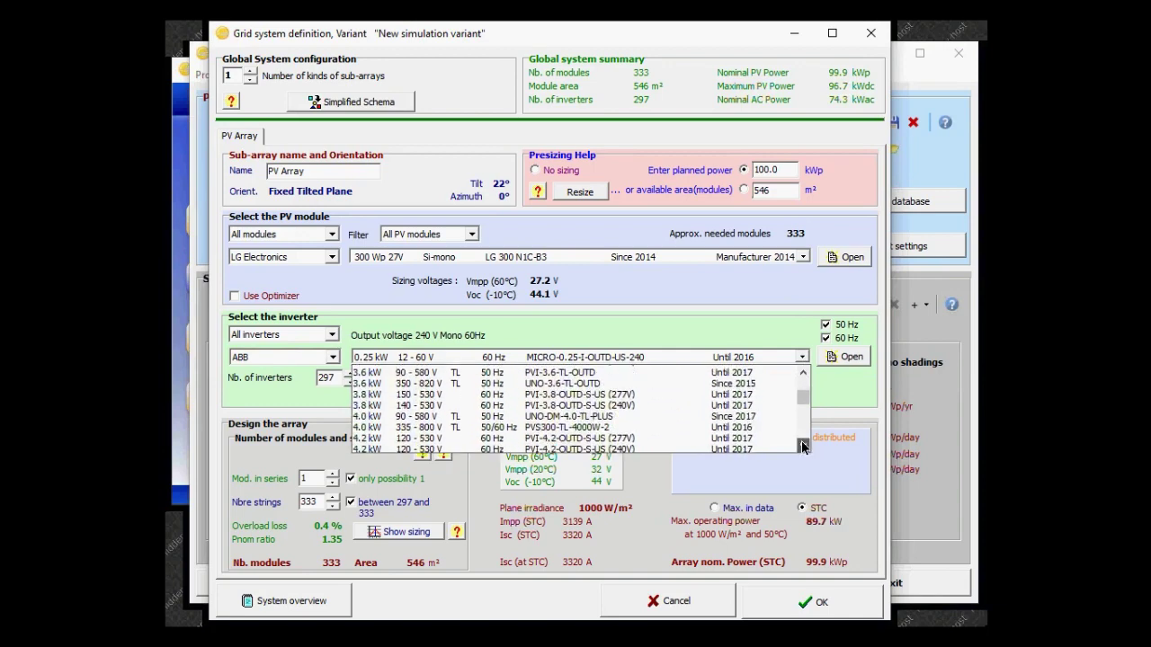
{"action": "left_click", "coordinate": [804, 446]}
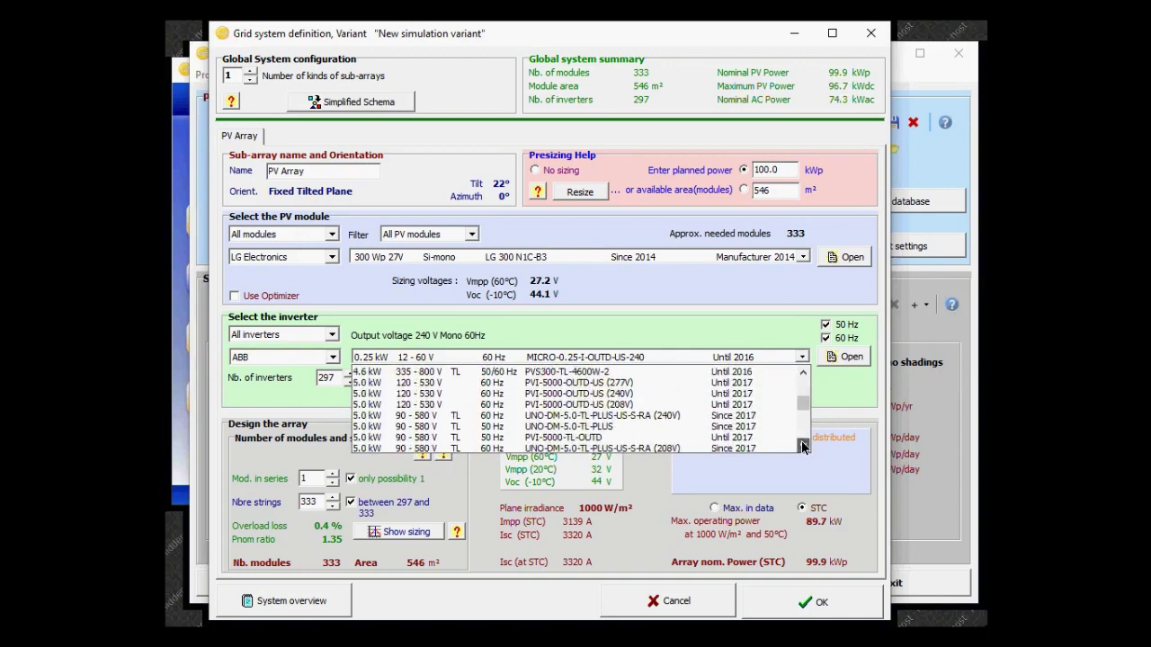
{"action": "left_click", "coordinate": [804, 446]}
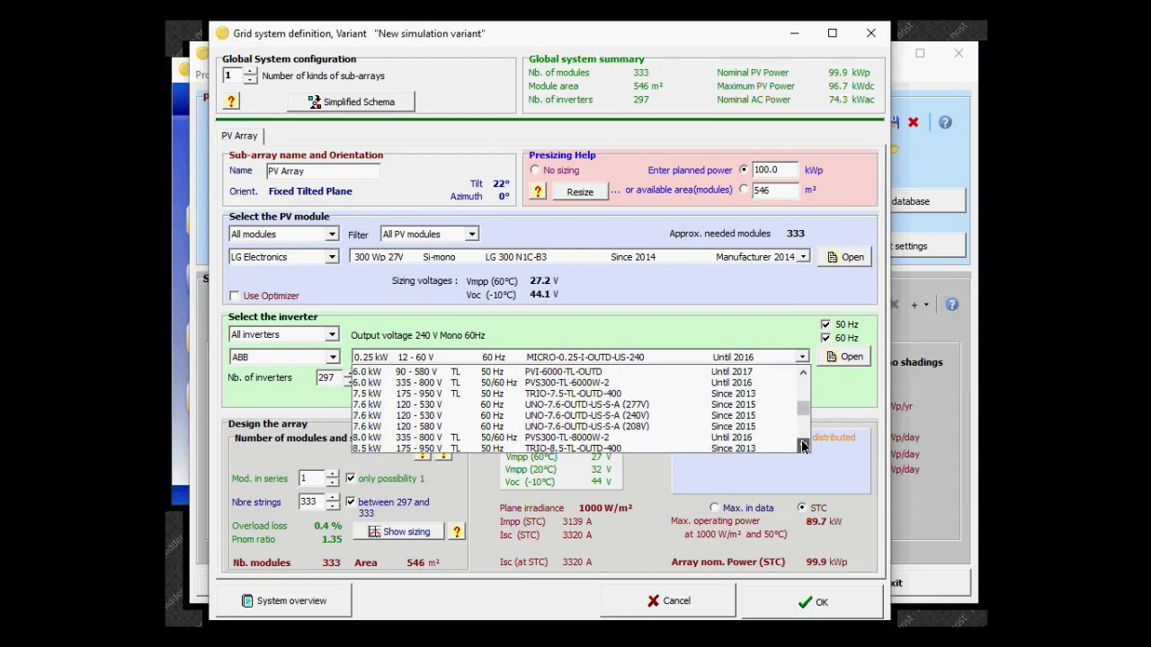
{"action": "left_click", "coordinate": [804, 446]}
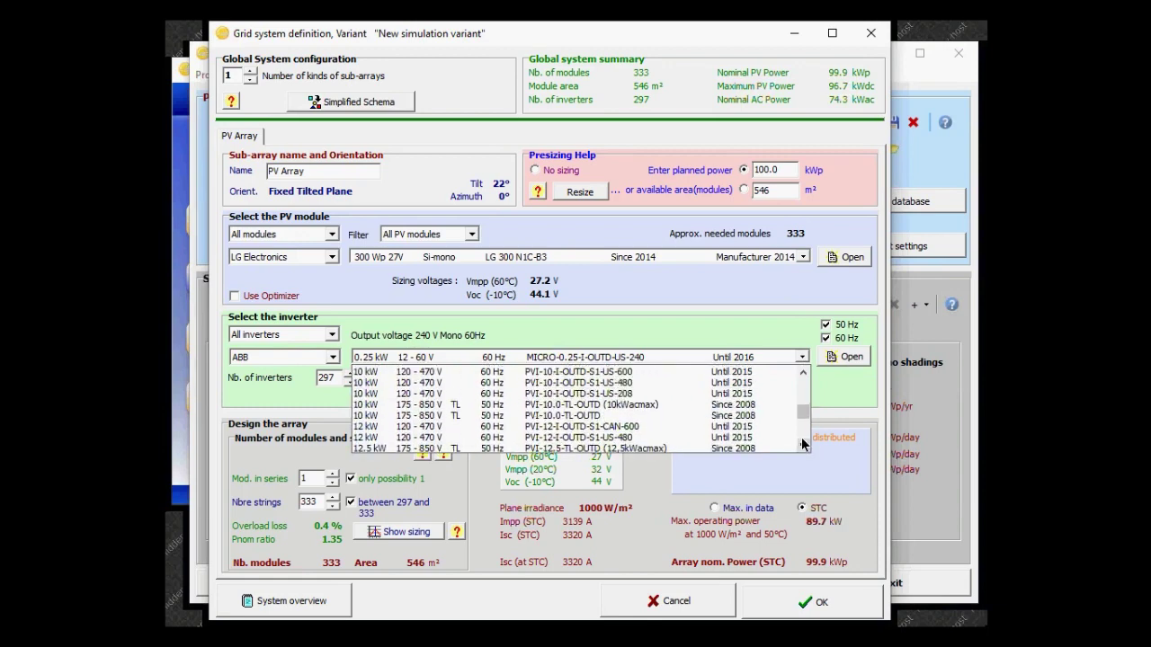
{"action": "left_click", "coordinate": [804, 446]}
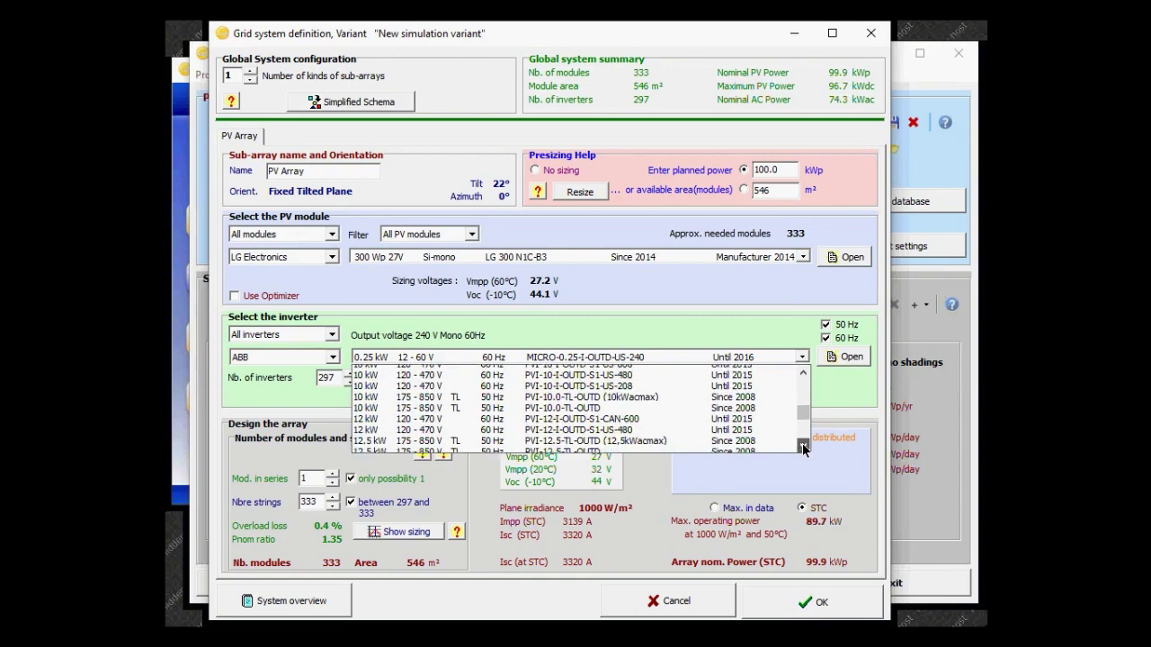
{"action": "left_click", "coordinate": [804, 446]}
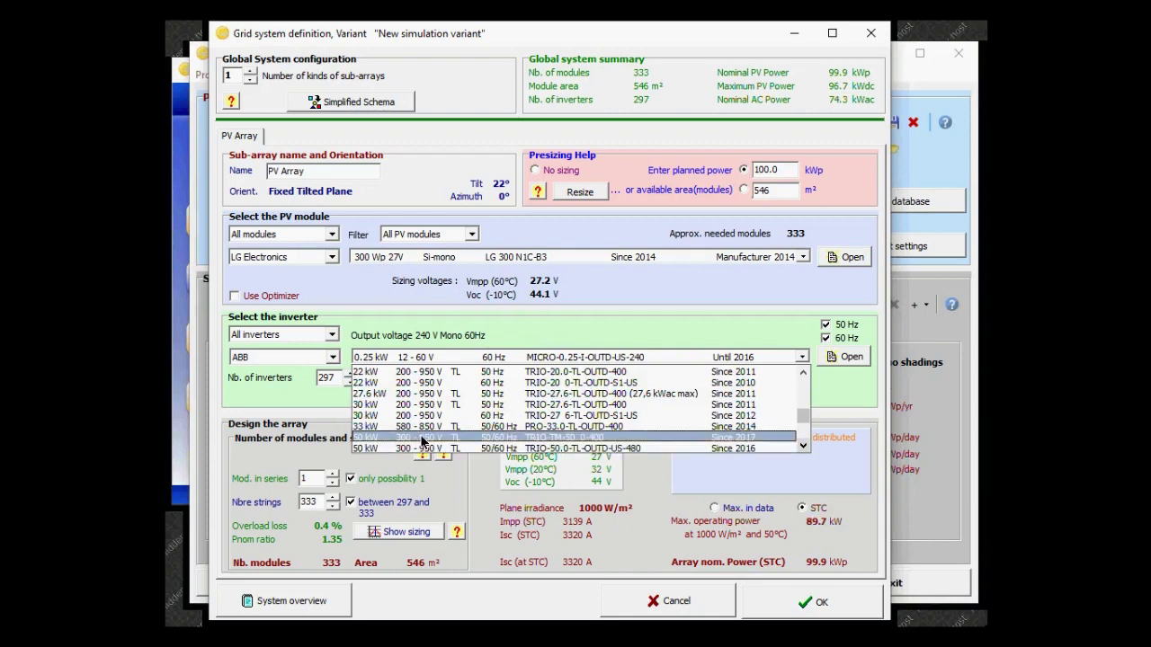
{"action": "left_click", "coordinate": [421, 438]}
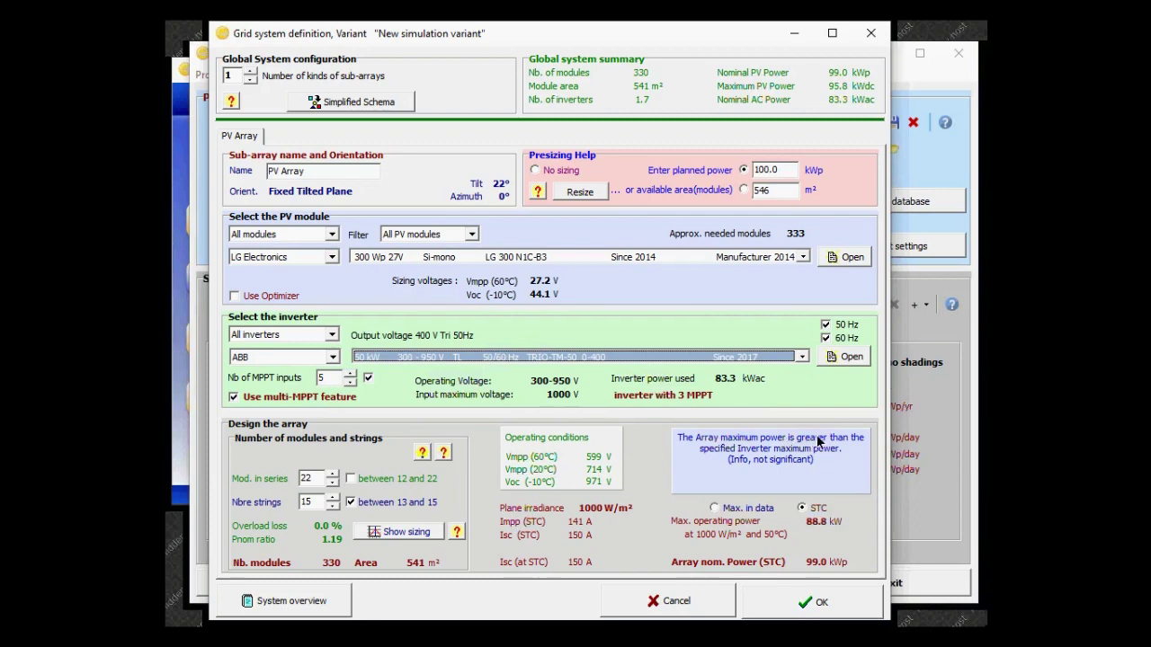
Step: Set the number of MPPT inputs to 2
{"action": "left_click", "coordinate": [331, 377]}
{"action": "key", "text": "BackSpace"}
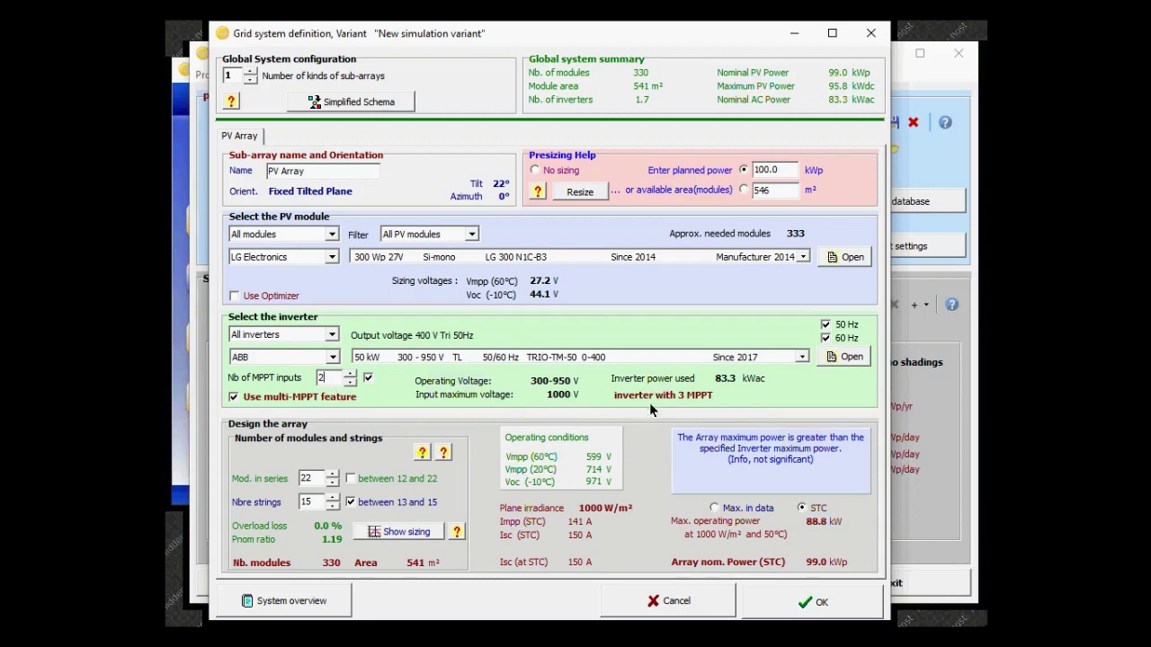
{"action": "key", "text": "Return"}
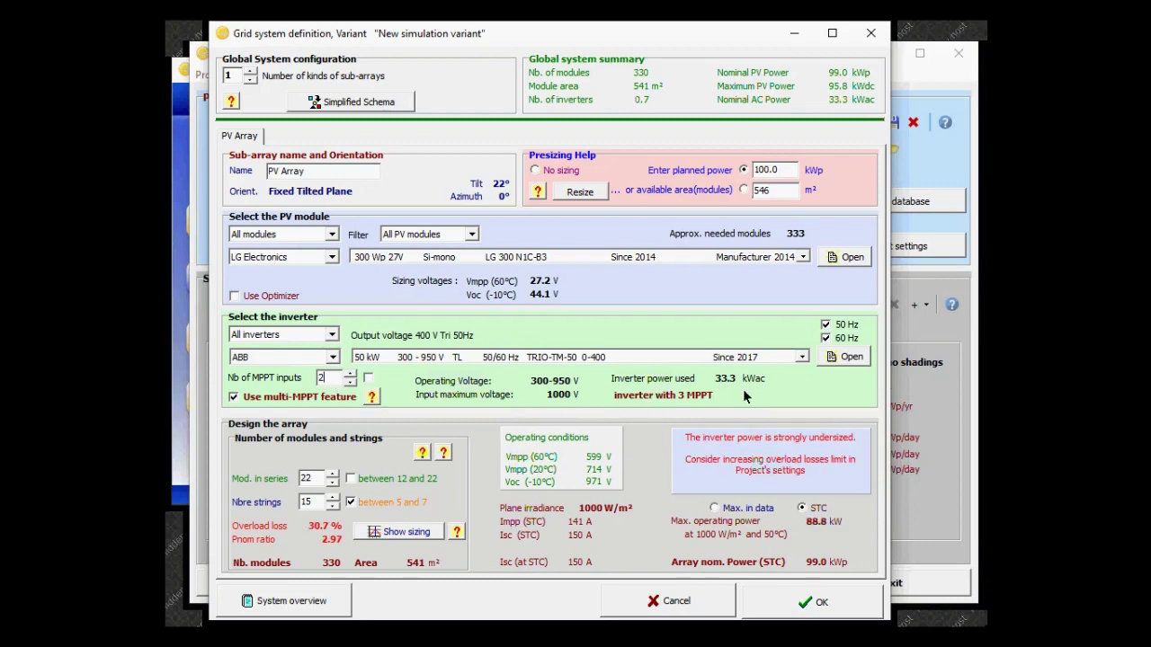
Step: Change the inverter model to the ABB 50 kW TRIO-50.0-TL-OUTD-US-480
{"action": "mouse_move", "coordinate": [806, 440]}
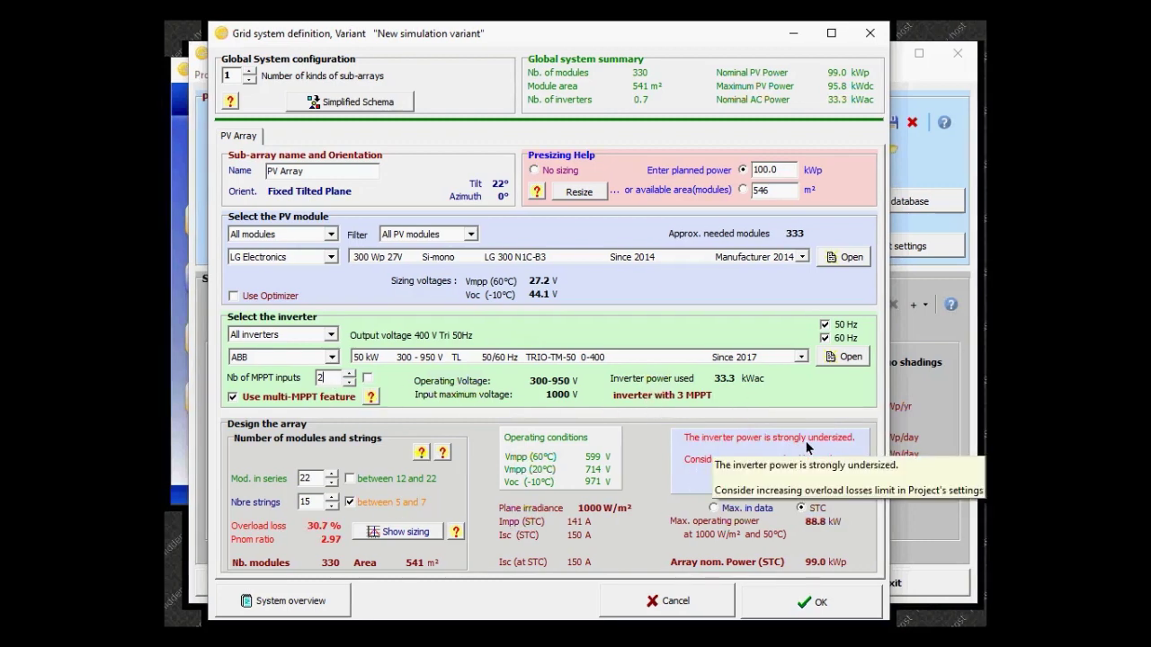
{"action": "left_click", "coordinate": [801, 357]}
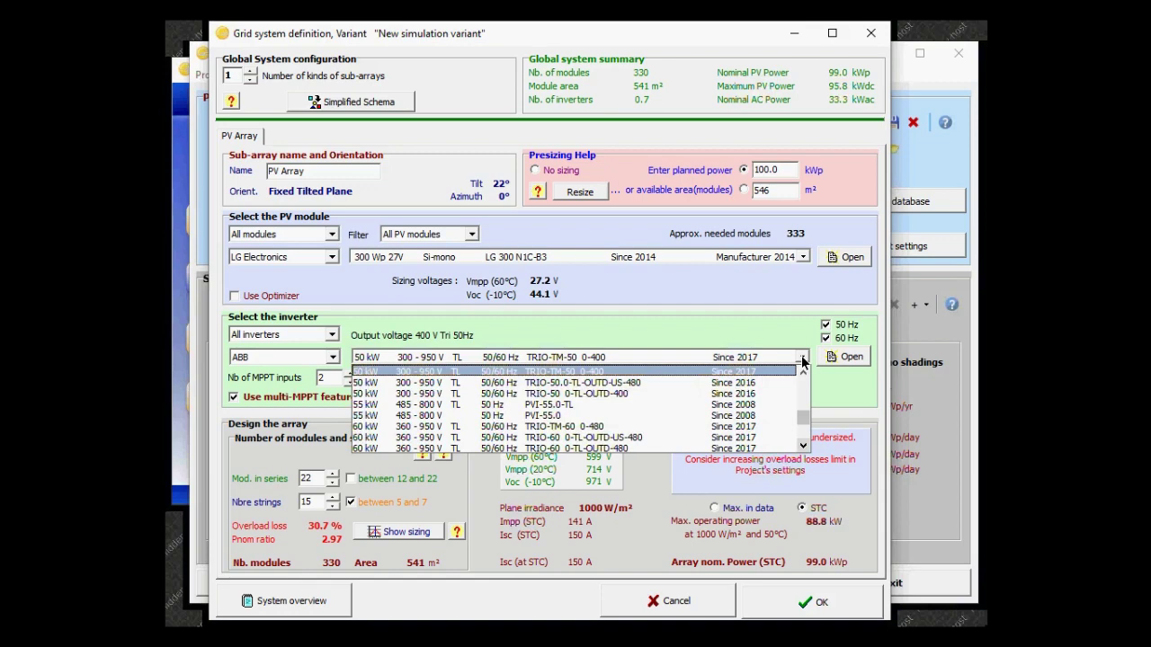
{"action": "left_click", "coordinate": [553, 383]}
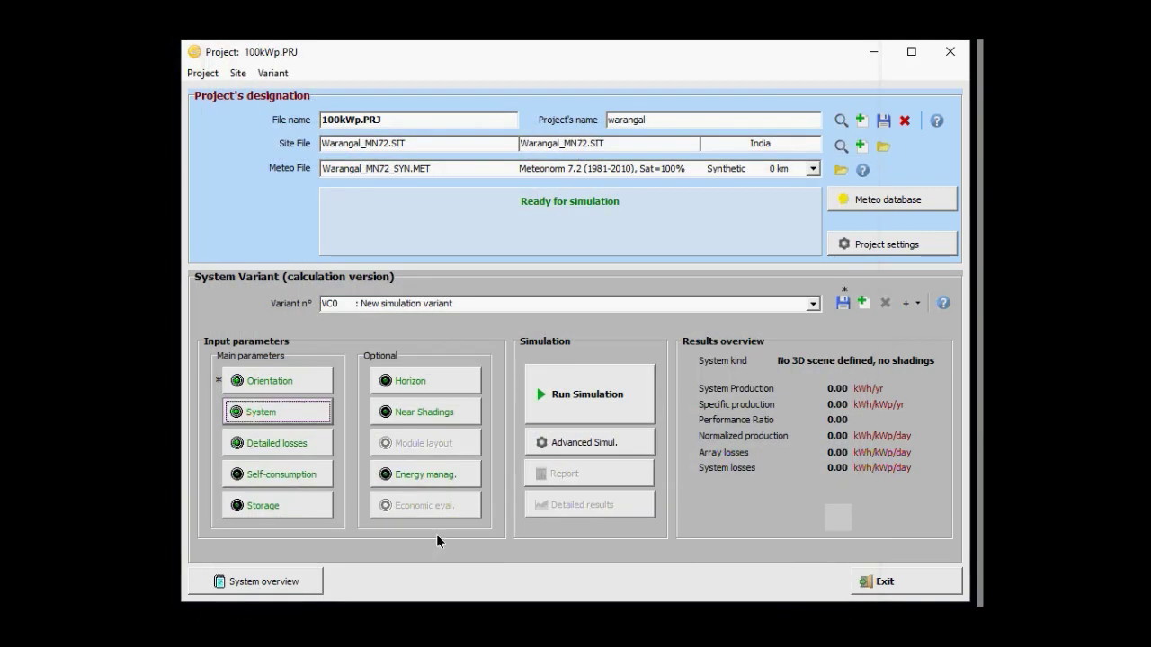
Step: Open the detailed losses and compare the semi-integrated and fully insulated mounting defaults, finishing with "Free" mounted modules with air circulation
{"action": "left_click", "coordinate": [284, 445]}
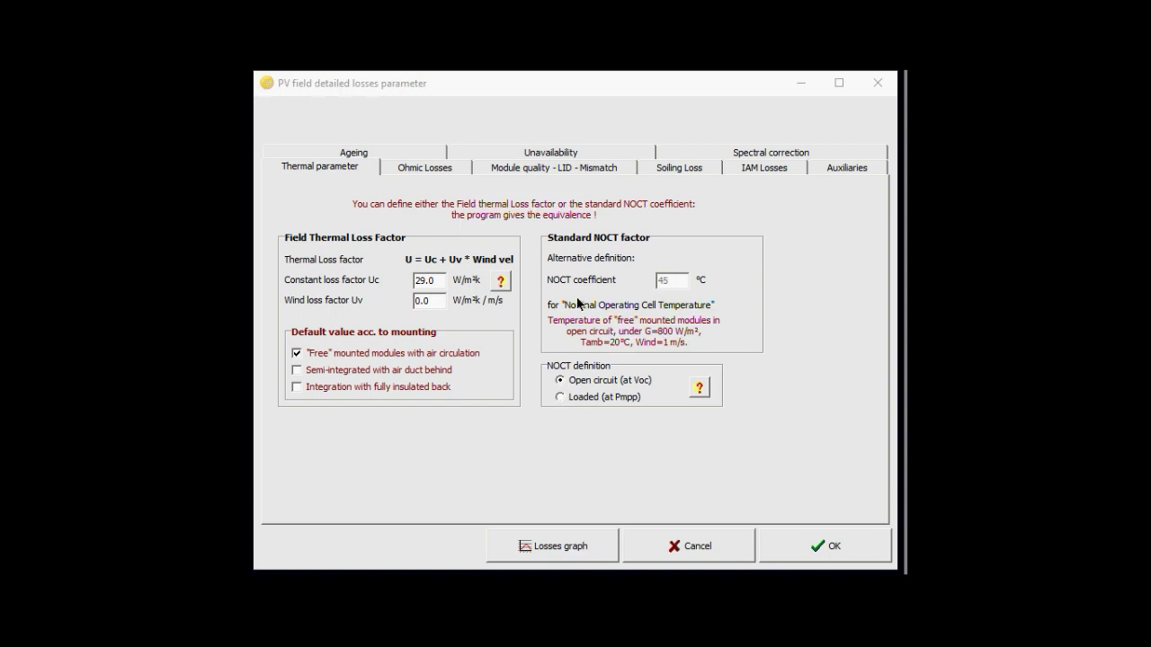
{"action": "left_click", "coordinate": [297, 370]}
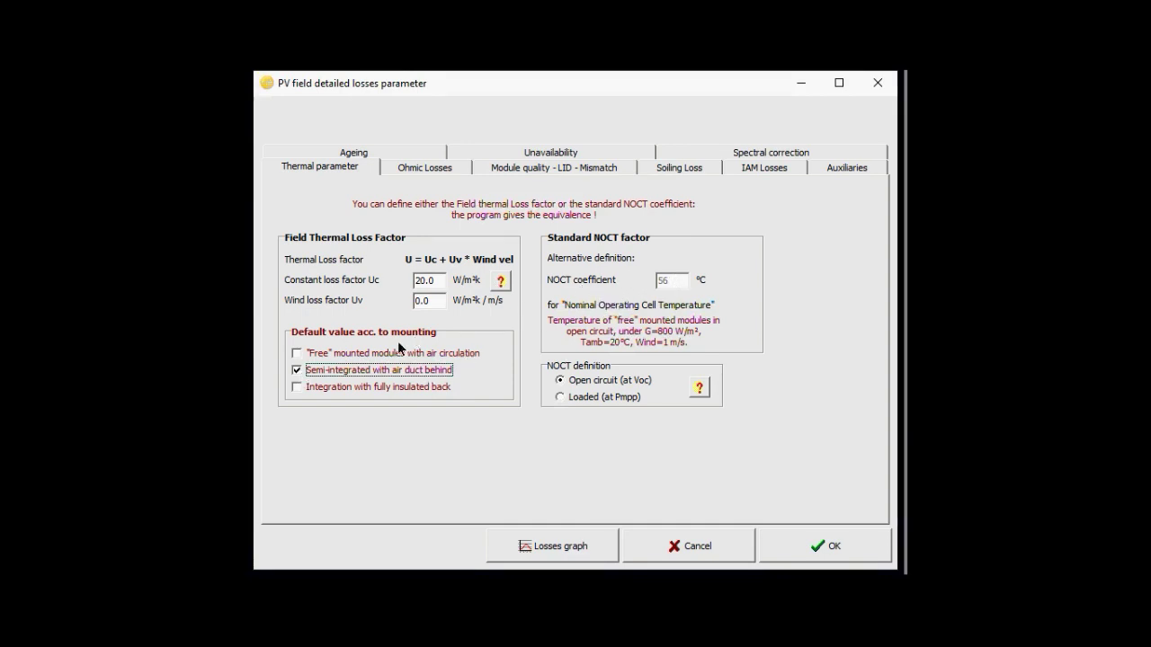
{"action": "left_click", "coordinate": [296, 389]}
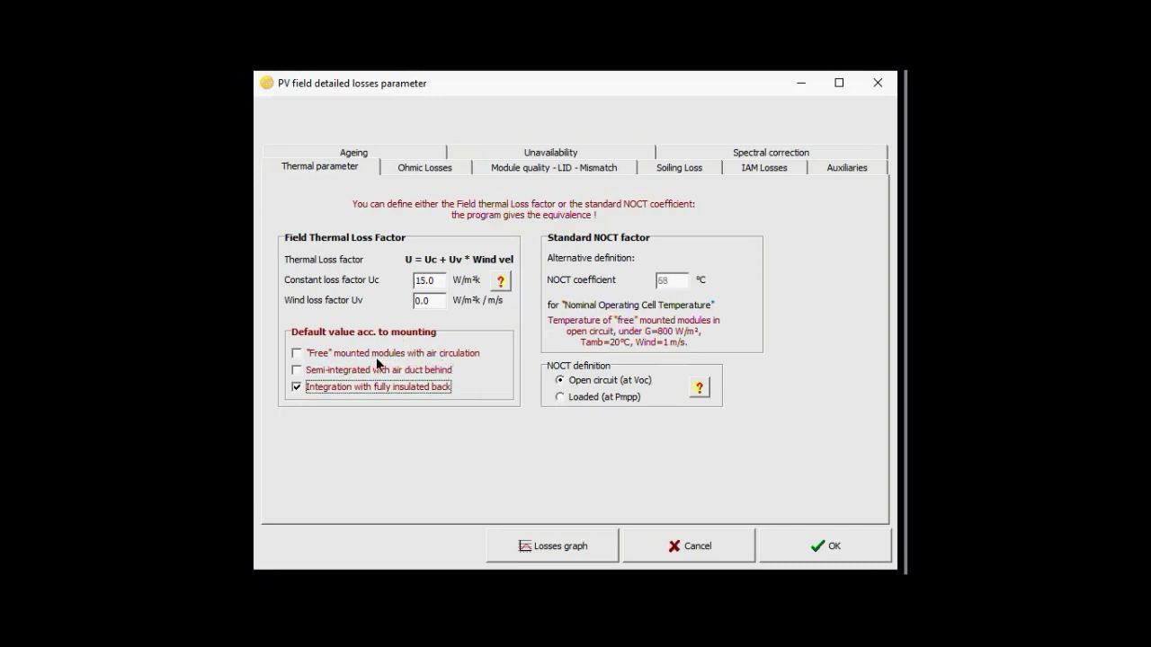
{"action": "left_click", "coordinate": [297, 353]}
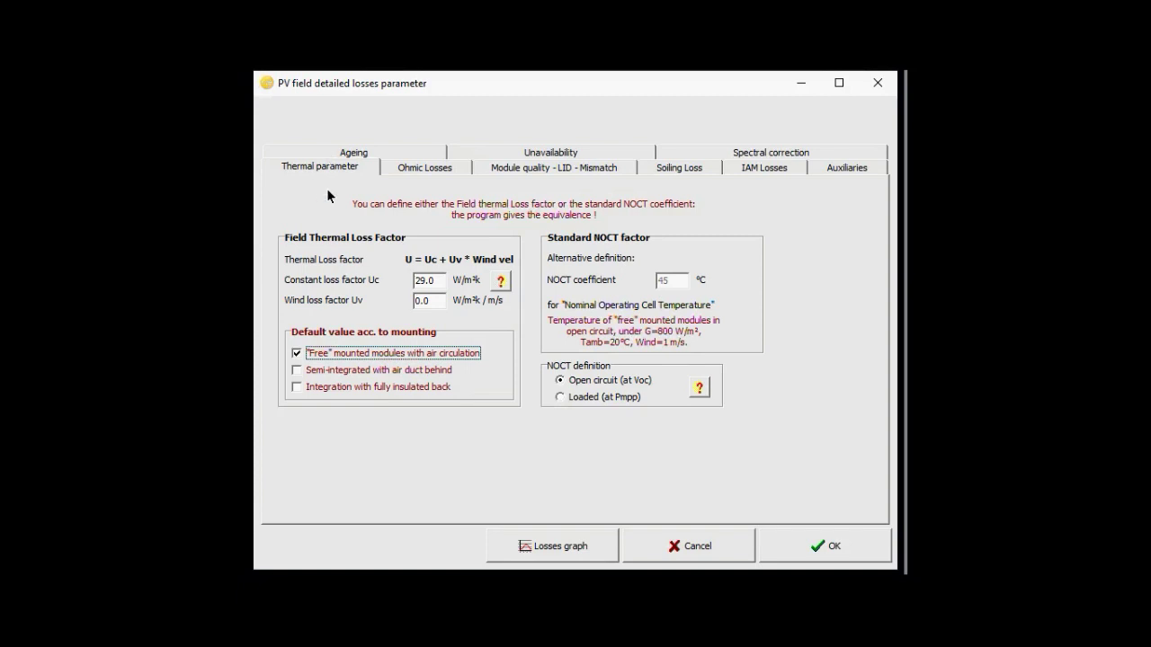
Step: Account for the AC circuit length at 1.50 % loss, set the external transformer's iron and resistive/inductive losses to 2 %, and confirm the losses
{"action": "left_click", "coordinate": [427, 169]}
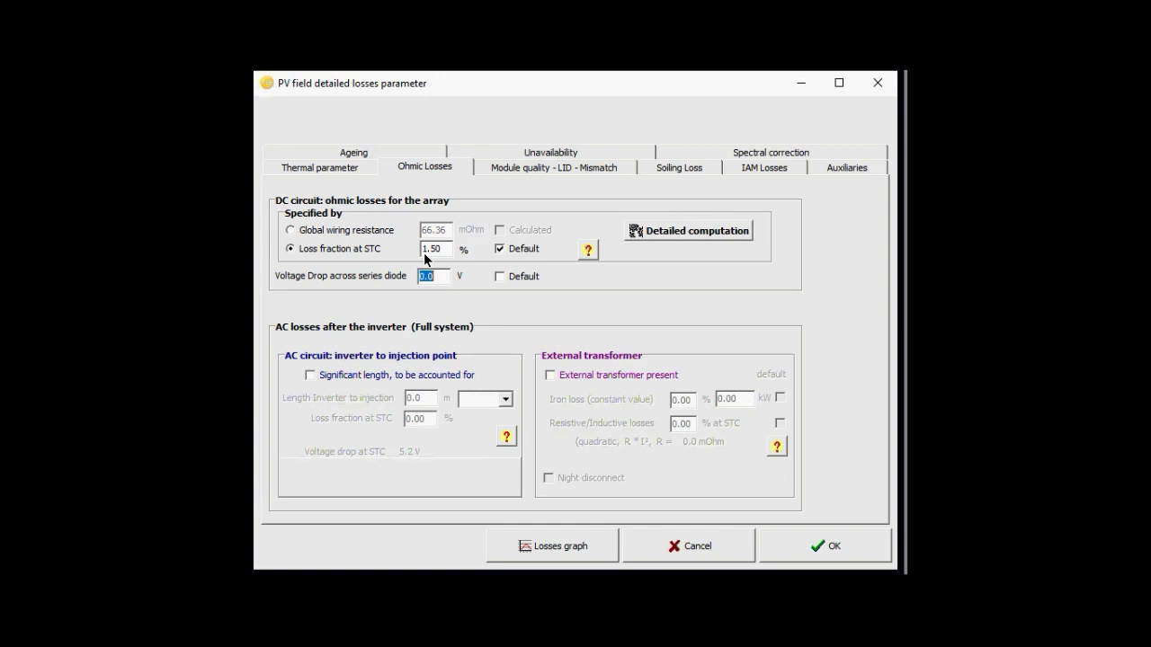
{"action": "left_click", "coordinate": [309, 375]}
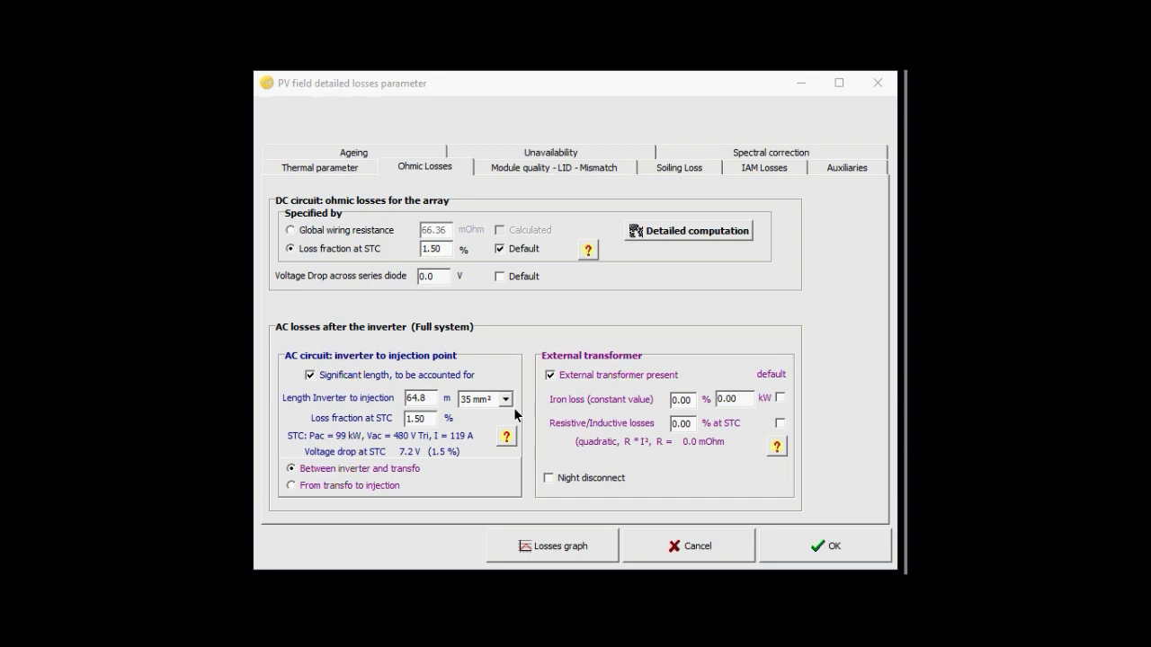
{"action": "left_click", "coordinate": [677, 399]}
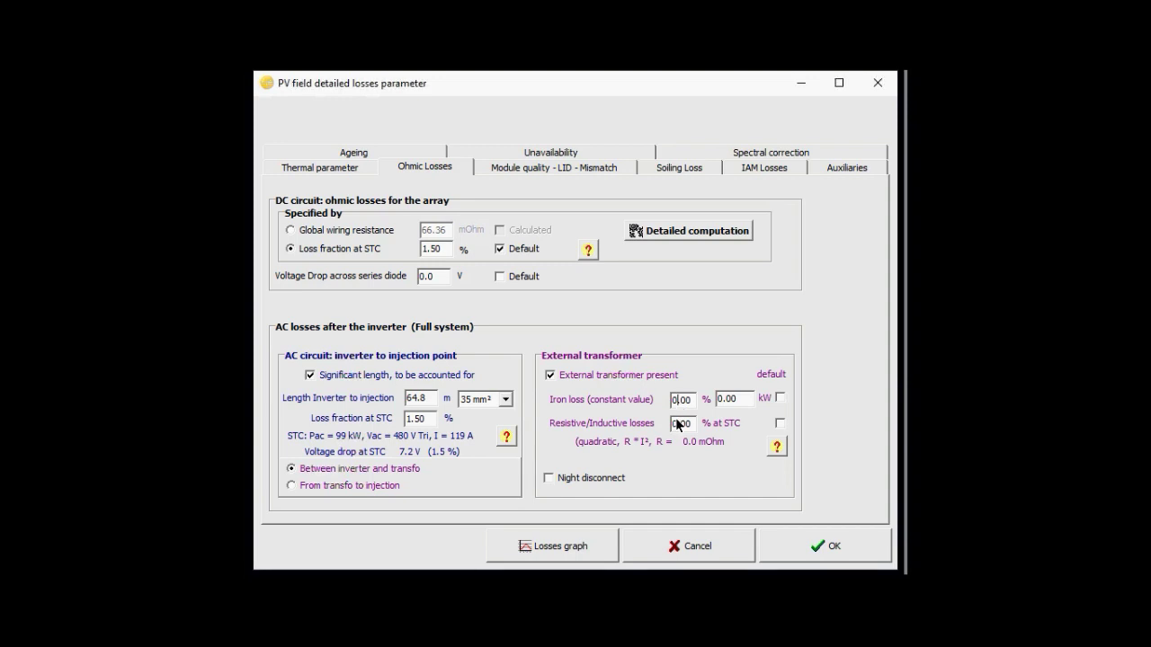
{"action": "key", "text": "BackSpace"}
{"action": "type", "text": "2"}
{"action": "left_click", "coordinate": [674, 424]}
{"action": "type", "text": "2"}
{"action": "left_click", "coordinate": [538, 167]}
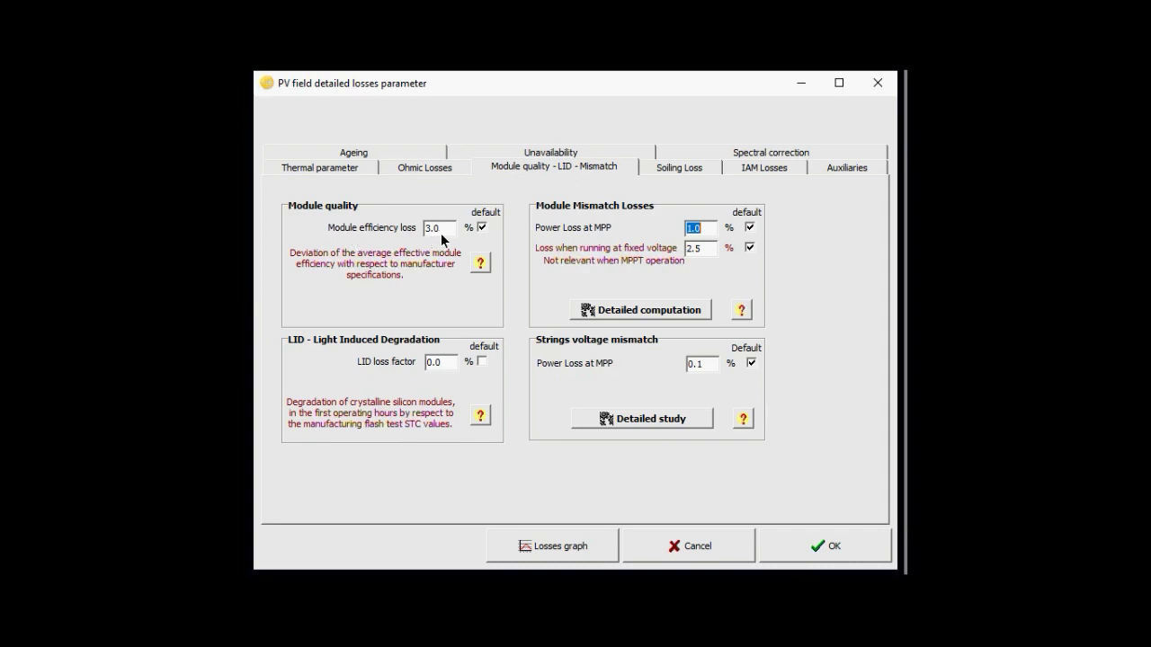
{"action": "left_click", "coordinate": [829, 548]}
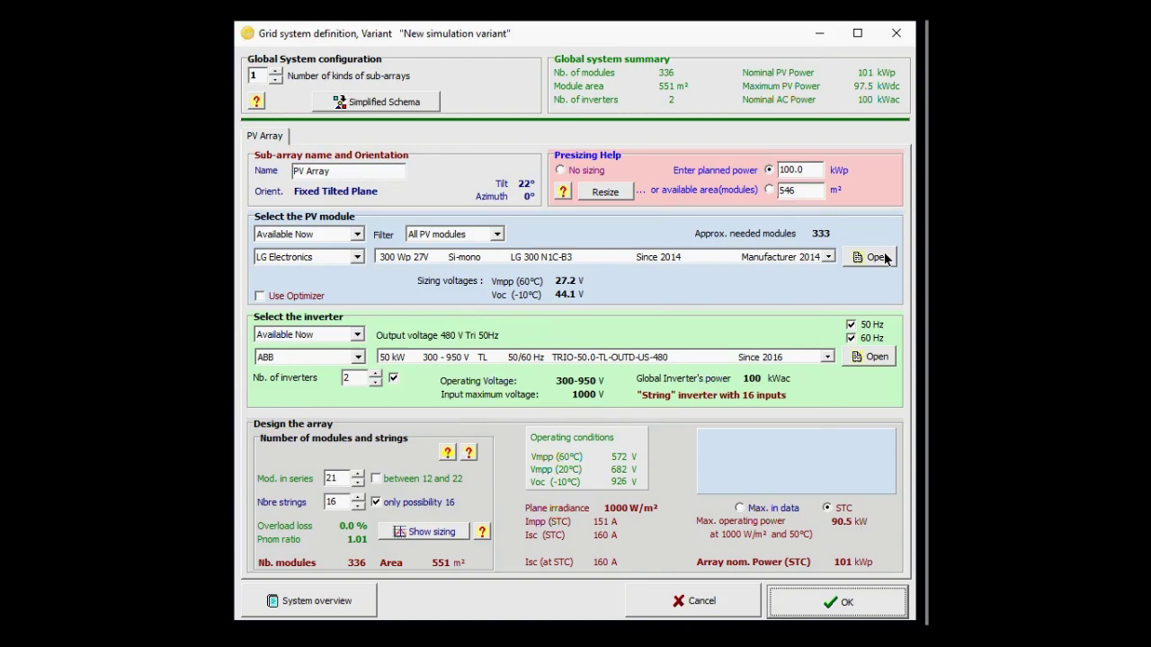
Step: Review the LG 300 N1C-B3 module's basic definition data and confirm the grid system definition
{"action": "left_click", "coordinate": [874, 257]}
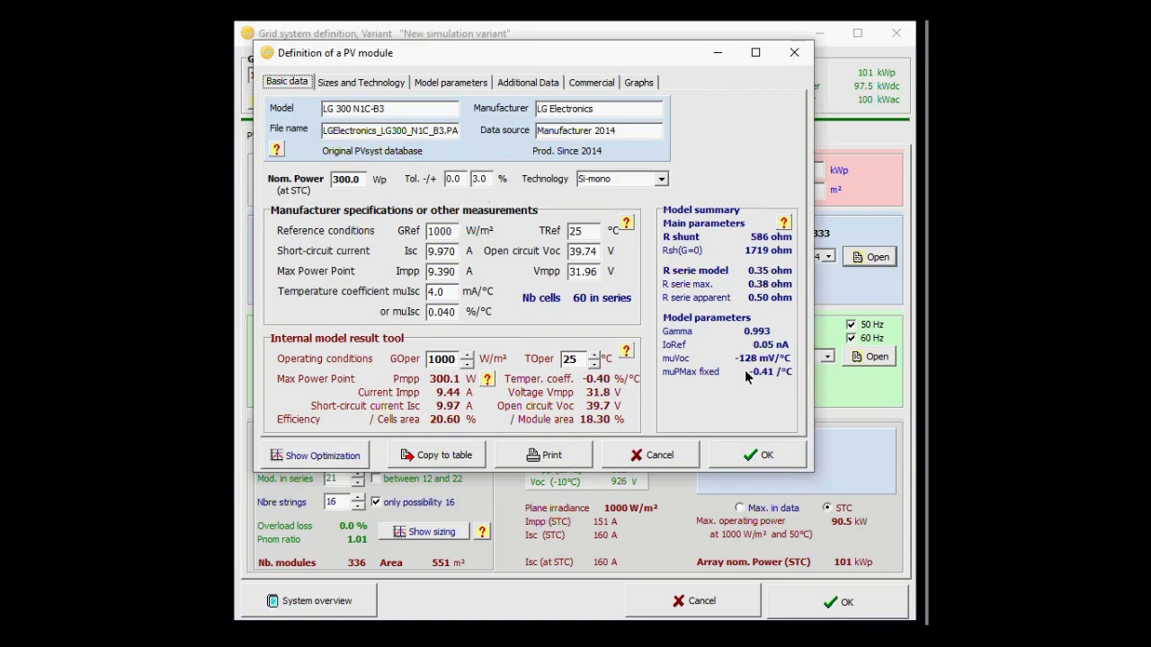
{"action": "left_click", "coordinate": [768, 460]}
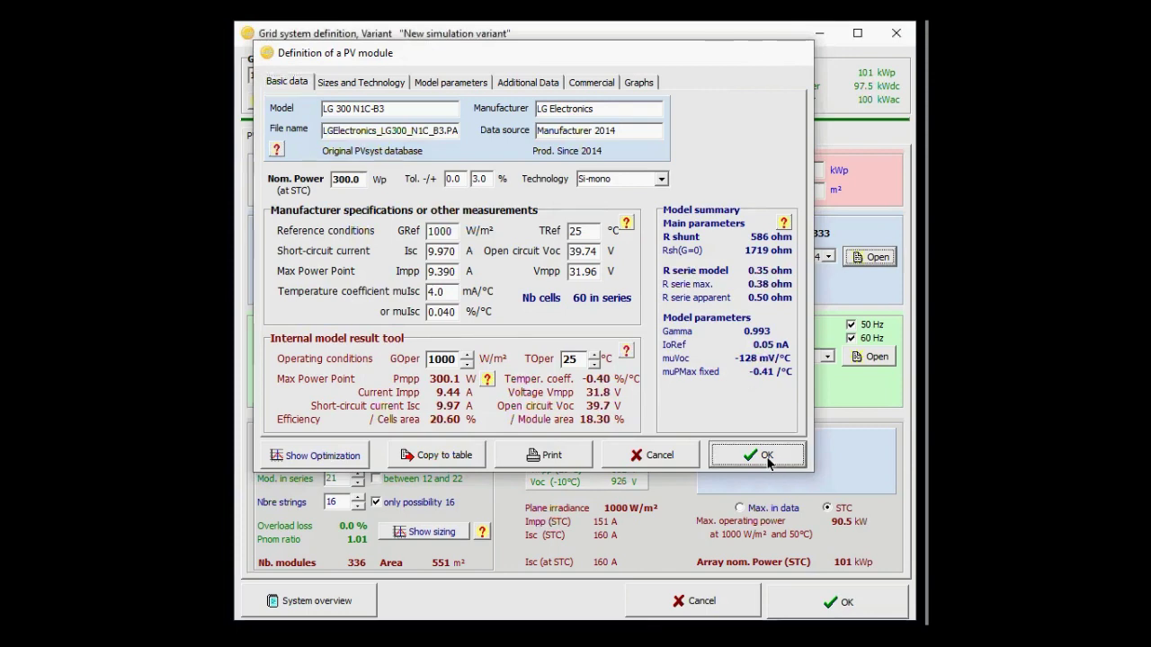
{"action": "left_click", "coordinate": [818, 603]}
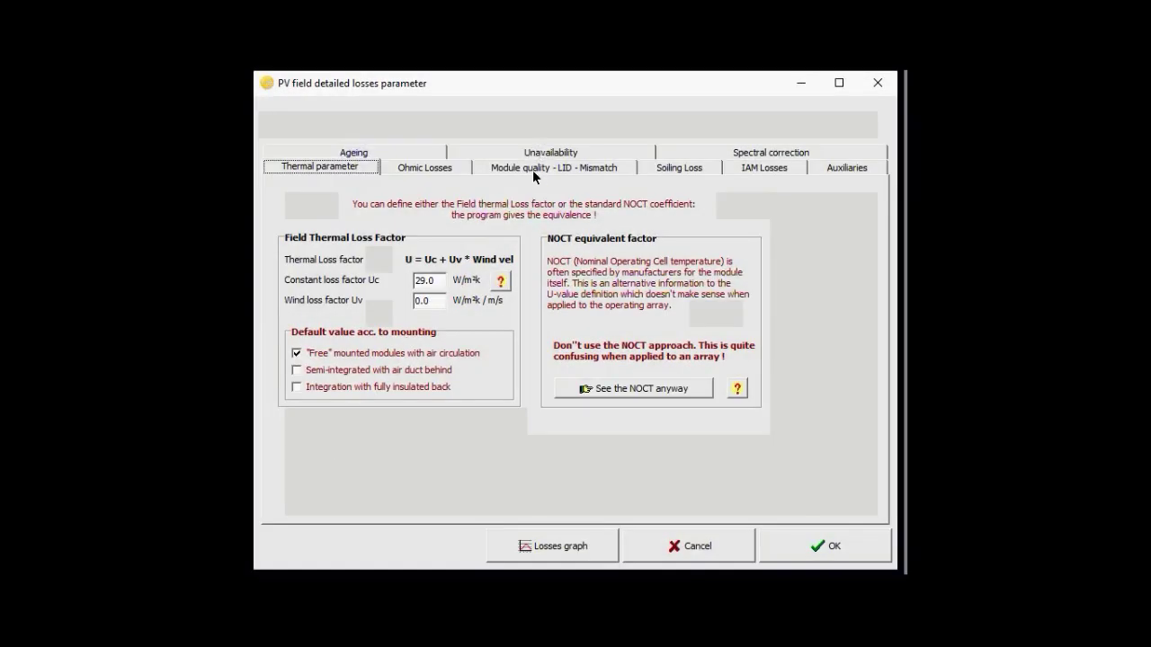
Step: Set the LID loss factor to 1.5 % in the module quality losses
{"action": "left_click", "coordinate": [532, 171]}
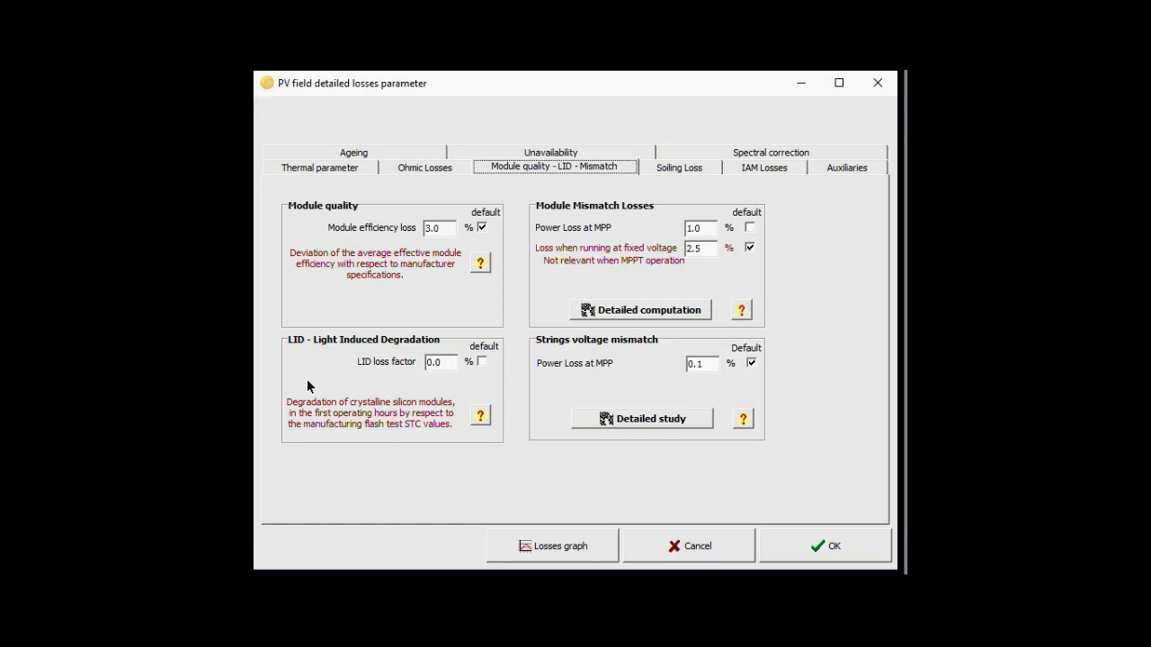
{"action": "left_click", "coordinate": [431, 365]}
{"action": "key", "text": "Delete"}
{"action": "type", "text": "1"}
{"action": "type", "text": ".5"}
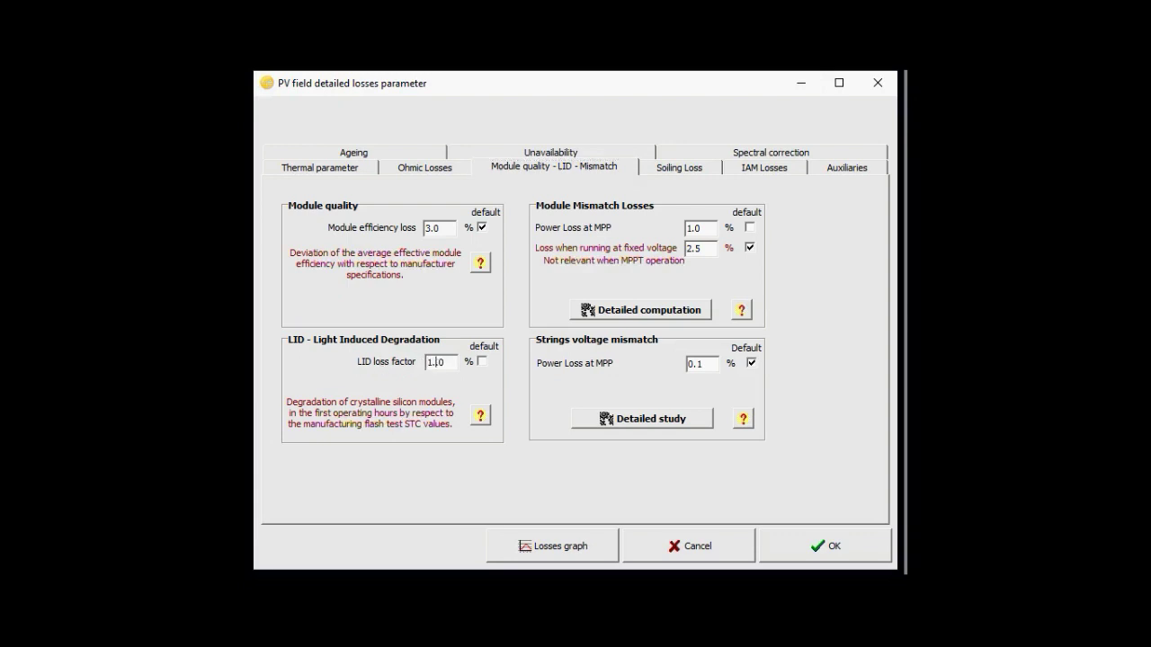
{"action": "key", "text": "Delete"}
{"action": "key", "text": "Delete"}
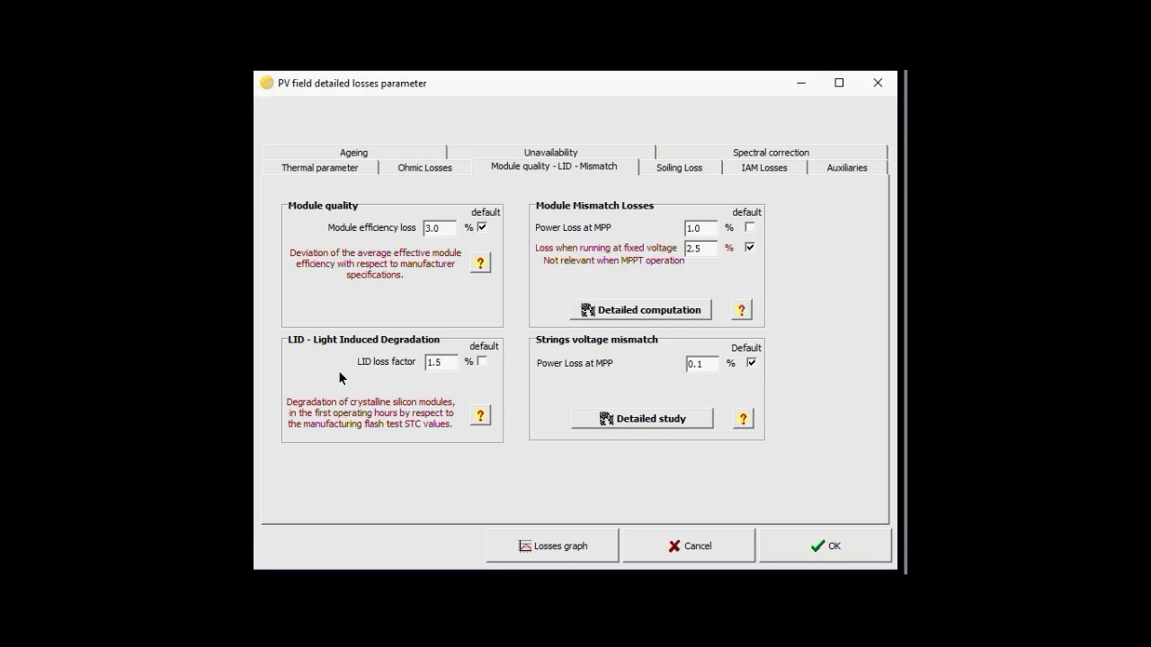